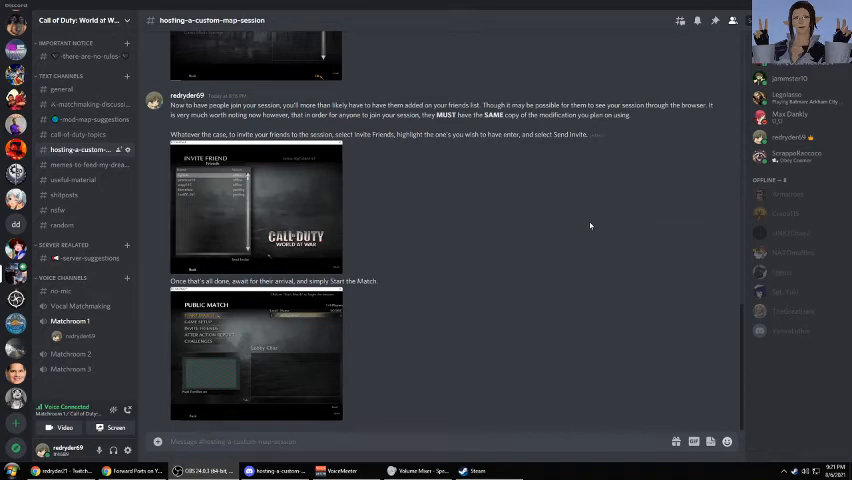
Leave the Discord hosting chat and bring the World at War Port Forward page to the front
right_click(569, 281)
left_click(507, 216)
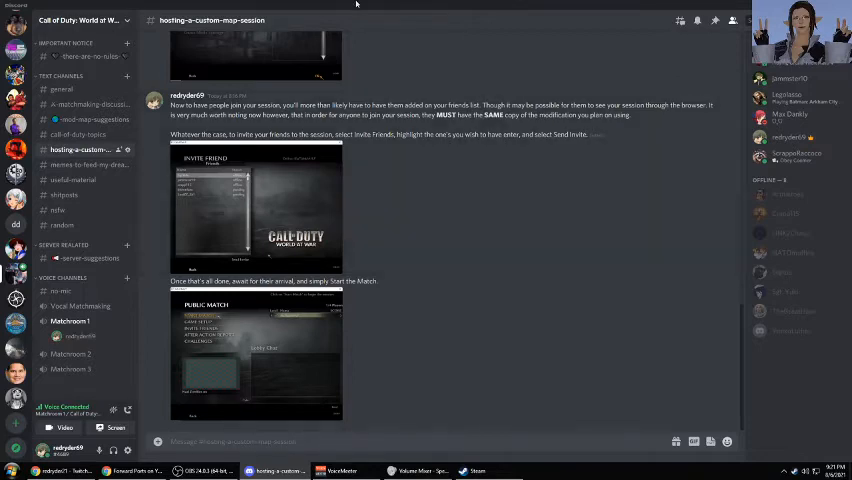
left_click(114, 21)
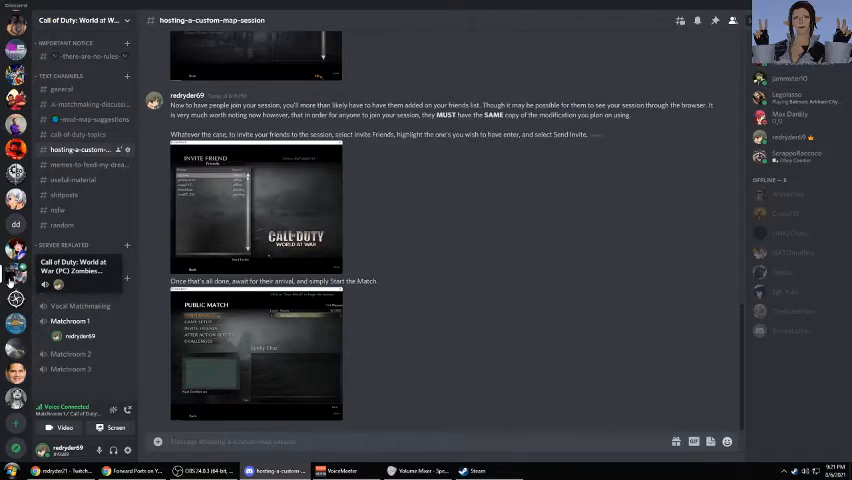
right_click(601, 217)
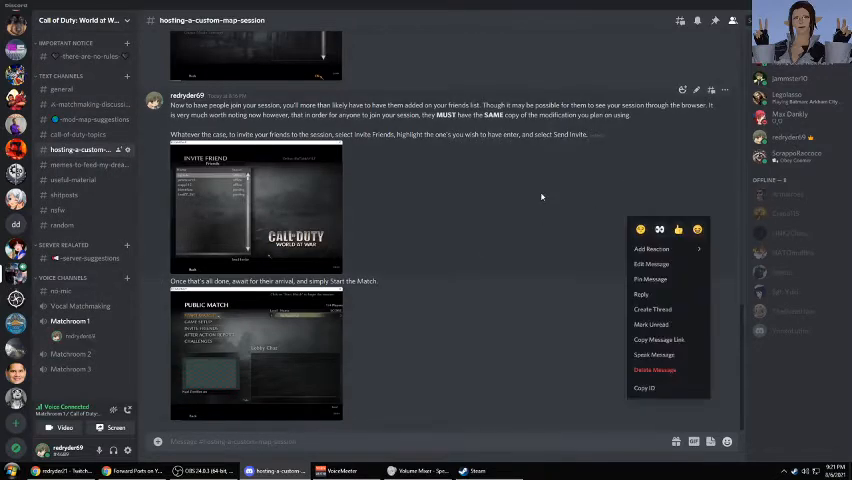
key("Escape")
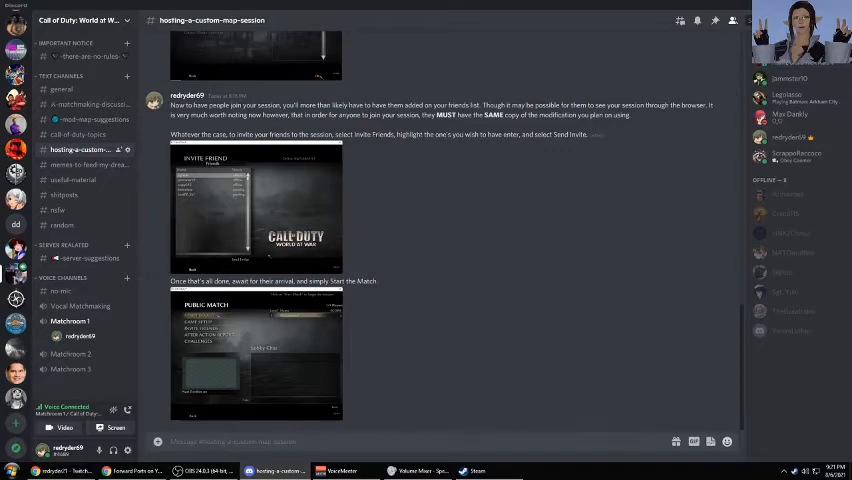
left_click(785, 5)
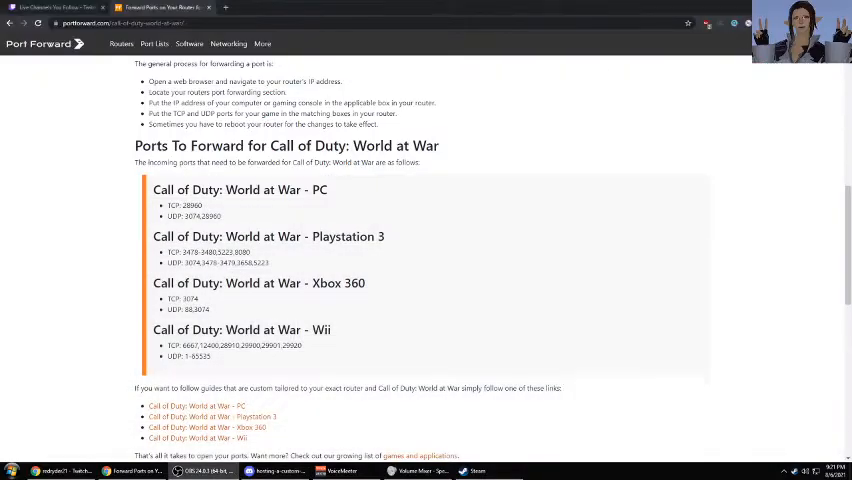
Minimize the Steam library so the desktop and volume mixer show
left_click(785, 5)
left_click(785, 5)
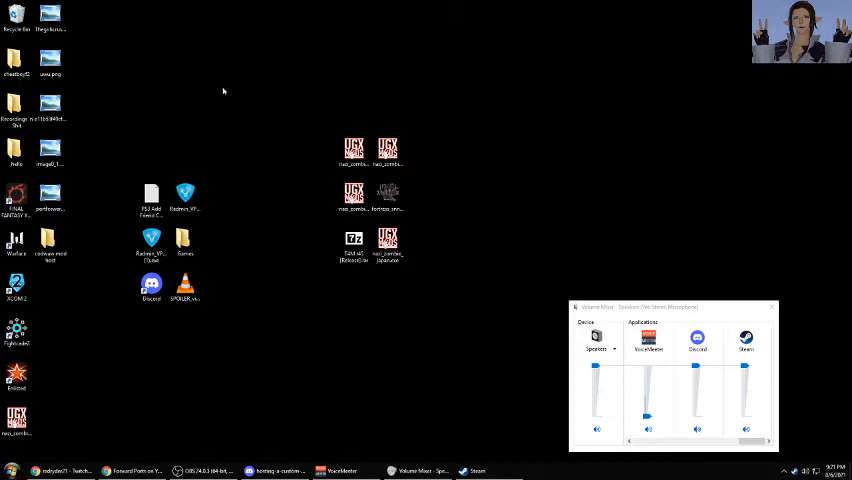
Move the volume mixer window mostly below the bottom screen edge
right_click(282, 126)
left_click(257, 89)
right_click(278, 146)
left_click(252, 99)
left_click(681, 311)
mouse_move(681, 311)
left_mouse_down()
mouse_move(732, 460)
mouse_move(742, 441)
left_mouse_up()
Dismiss stray desktop menus and bring up the Start menu
right_click(662, 238)
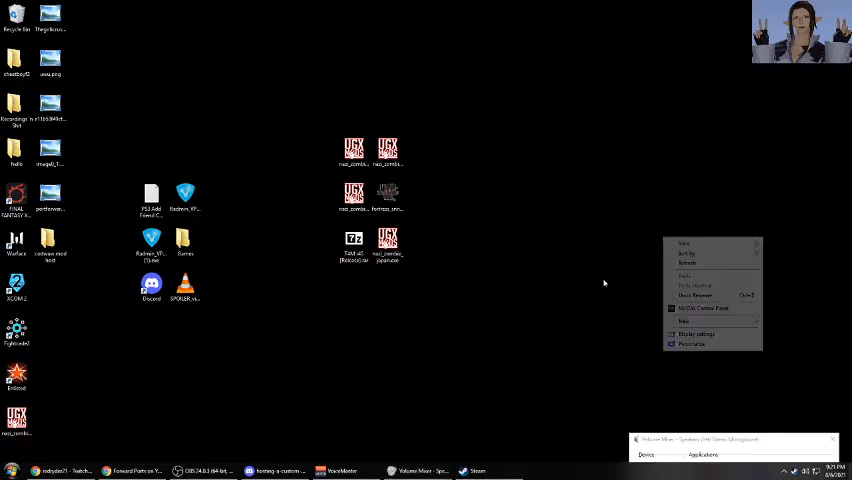
left_click(510, 218)
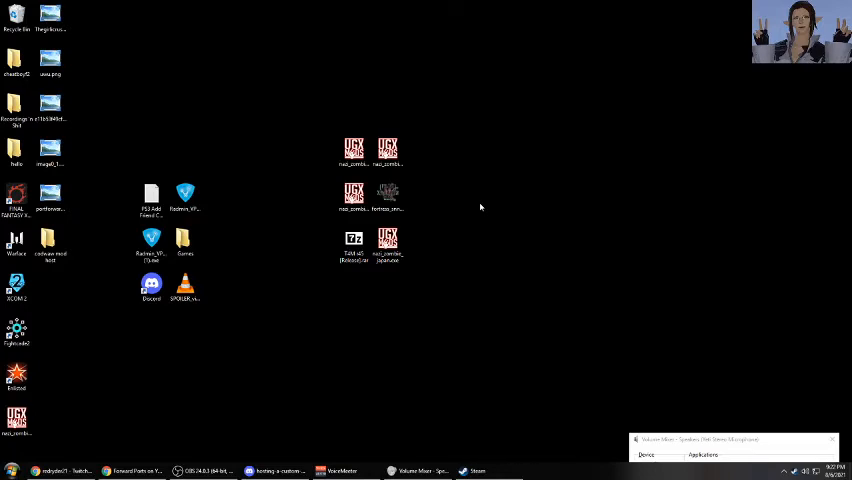
right_click(480, 207)
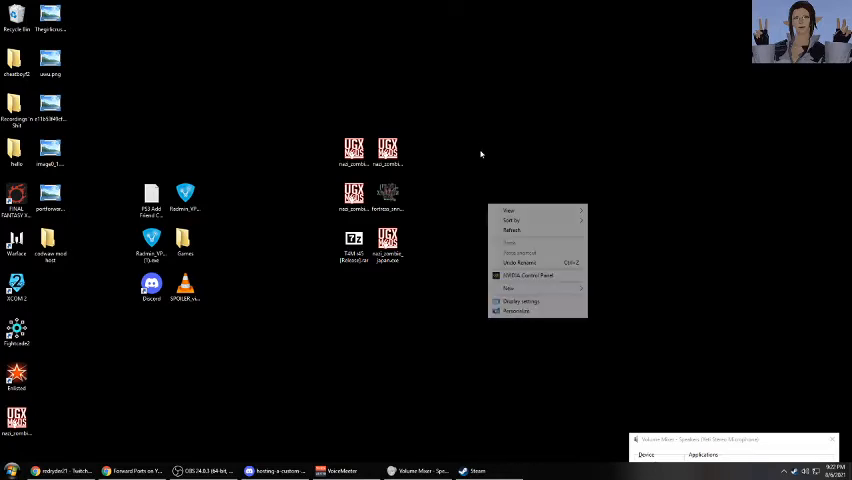
left_click(510, 131)
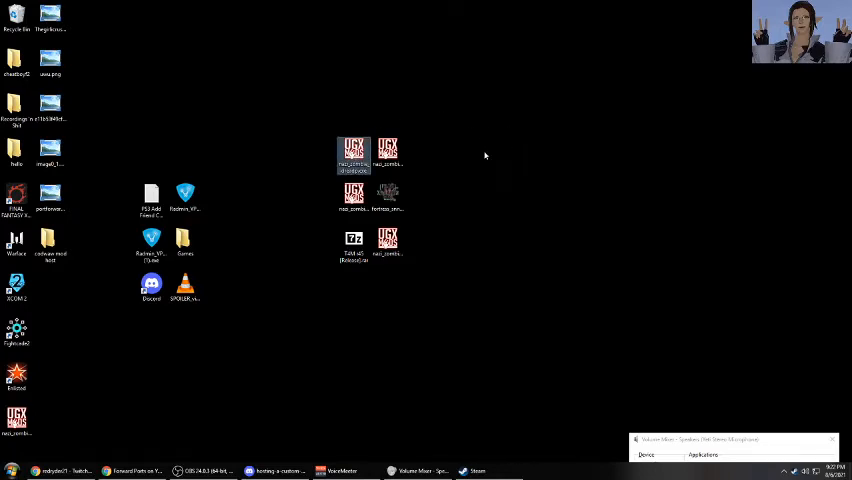
left_click(10, 469)
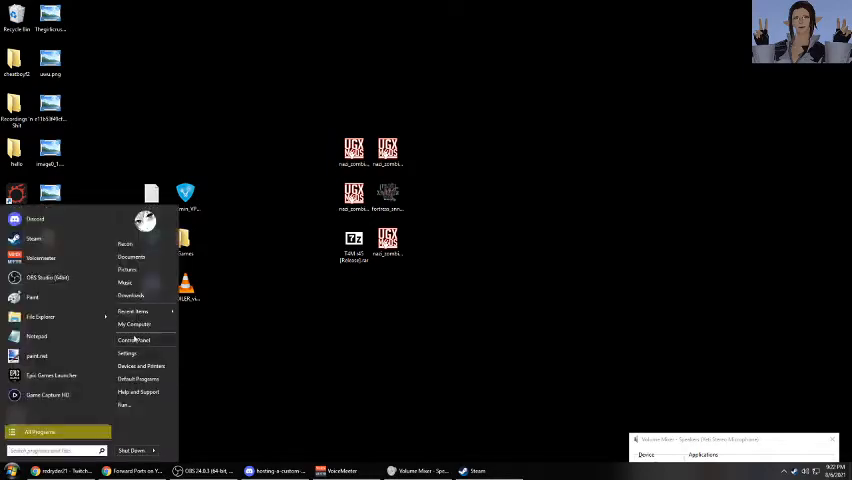
Review the installed programs in Programs and Features, then close it to the desktop
left_click(134, 339)
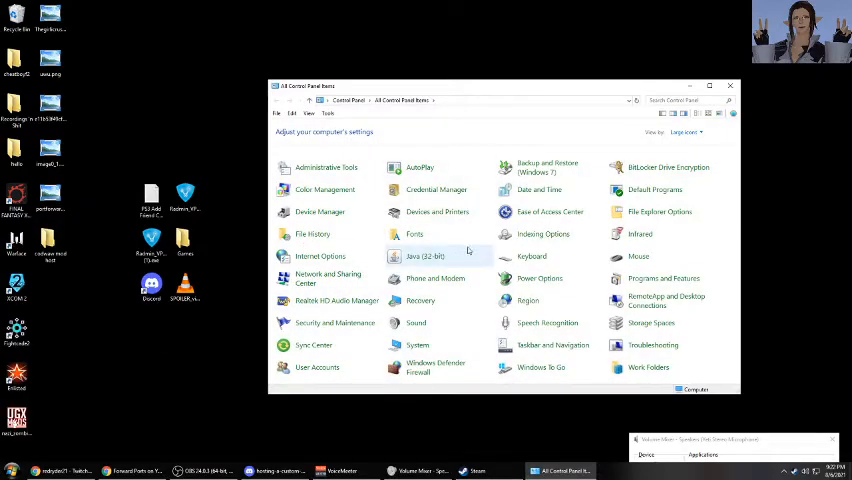
left_click_drag(490, 90, 502, 69)
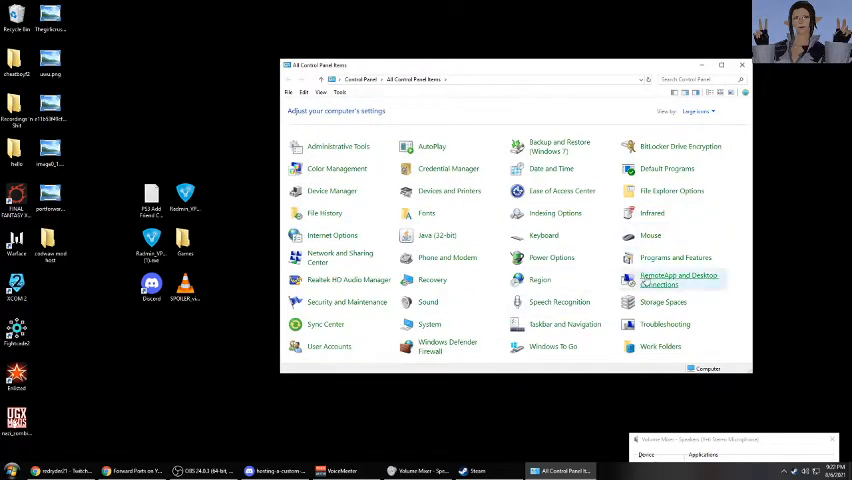
left_click(671, 259)
left_click(430, 258)
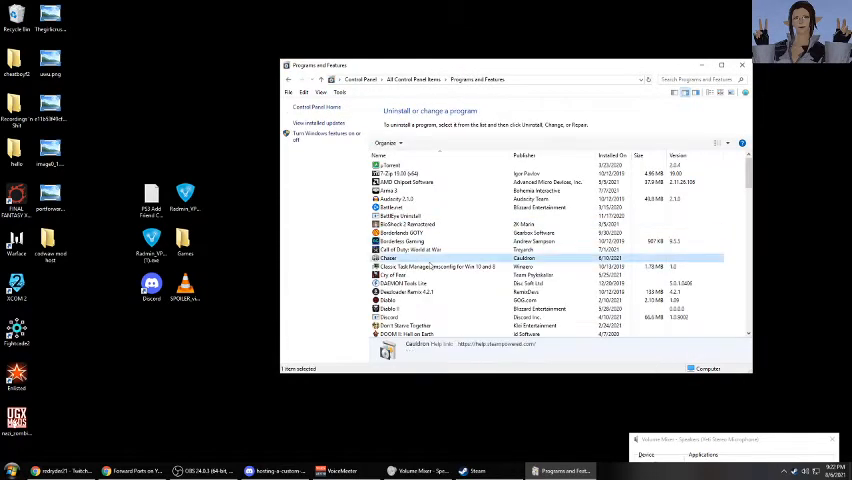
scroll(430, 245, "down", 4)
scroll(430, 240, "down", 5)
scroll(427, 231, "down", 6)
scroll(427, 232, "down", 5)
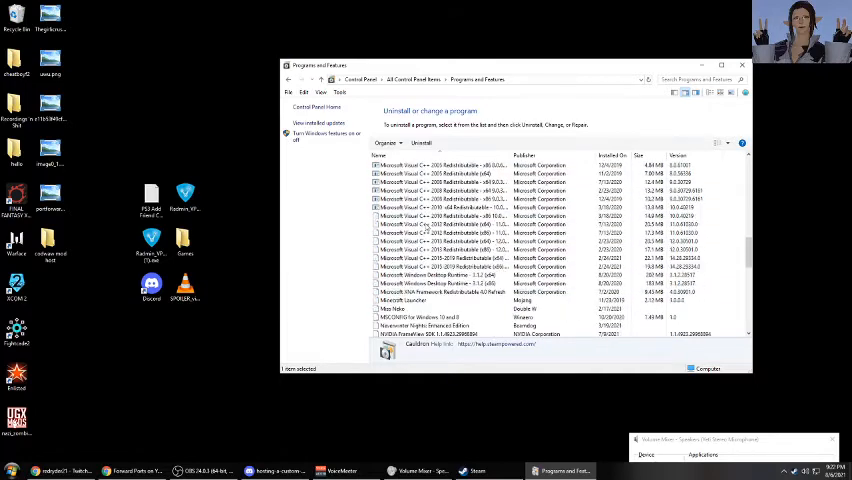
scroll(427, 235, "down", 5)
scroll(428, 240, "down", 5)
scroll(430, 248, "down", 5)
scroll(428, 250, "down", 2)
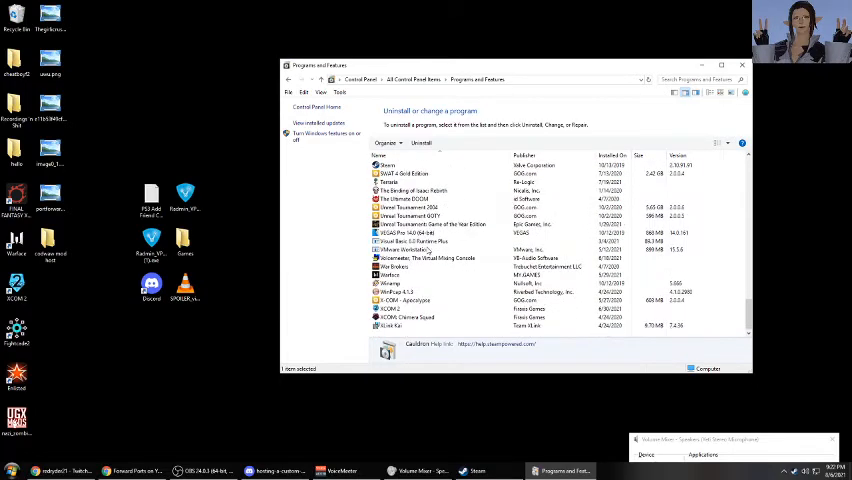
scroll(426, 260, "up", 5)
scroll(422, 275, "up", 5)
scroll(418, 290, "up", 5)
scroll(418, 295, "up", 5)
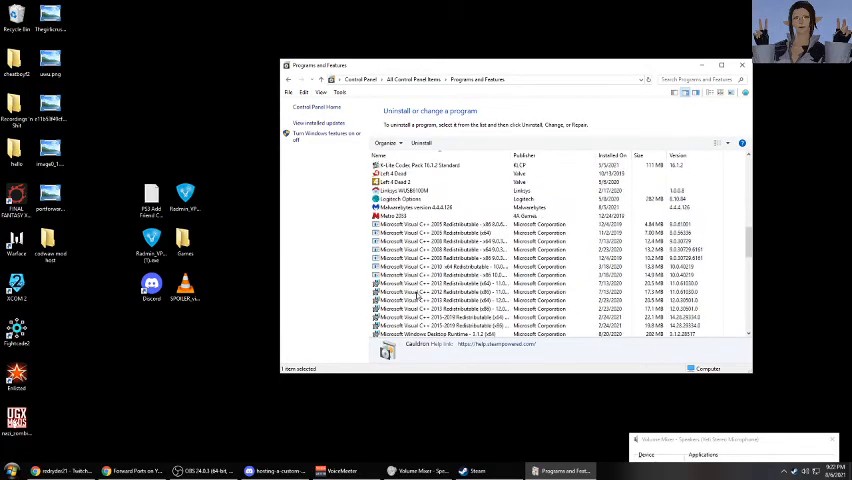
scroll(418, 295, "up", 5)
scroll(418, 295, "up", 5)
scroll(418, 295, "up", 5)
scroll(419, 295, "up", 4)
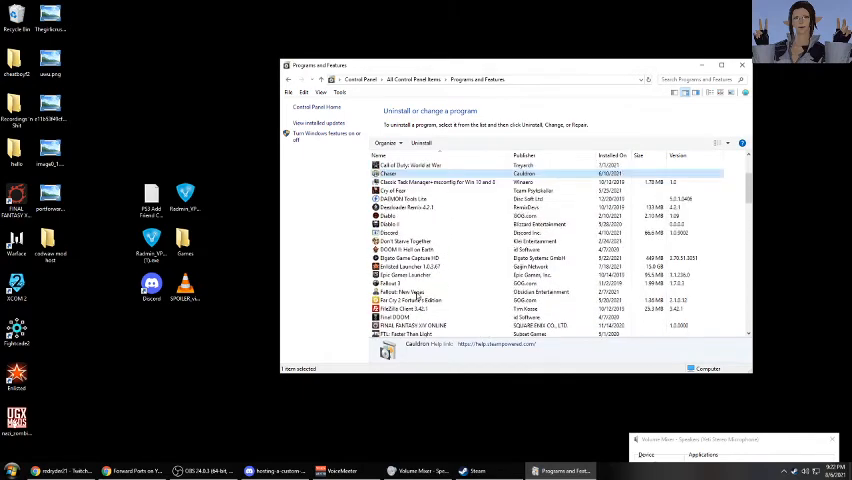
scroll(415, 292, "up", 2)
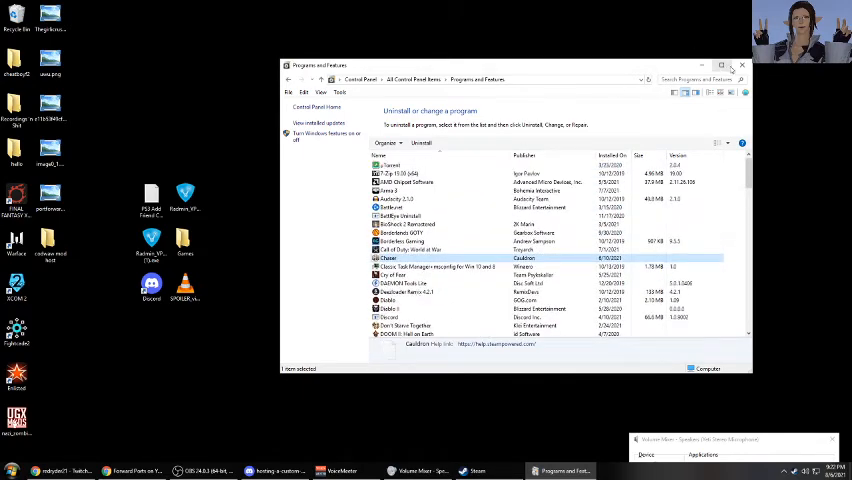
left_click(742, 65)
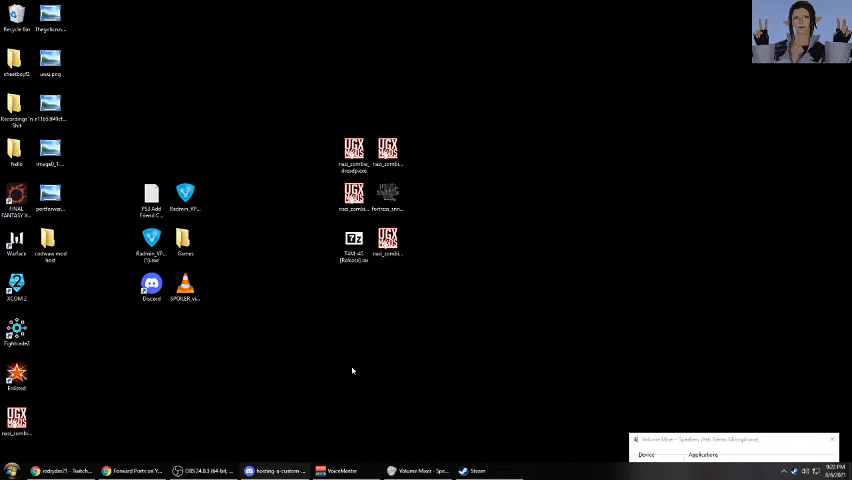
Return to Discord's mod-map-suggestions channel showing the chemplant MediaFire post
key("alt+Tab")
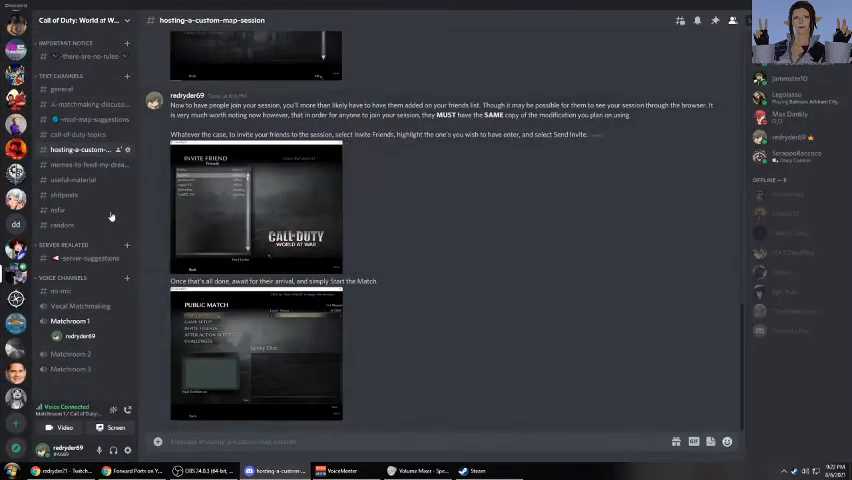
left_click(92, 119)
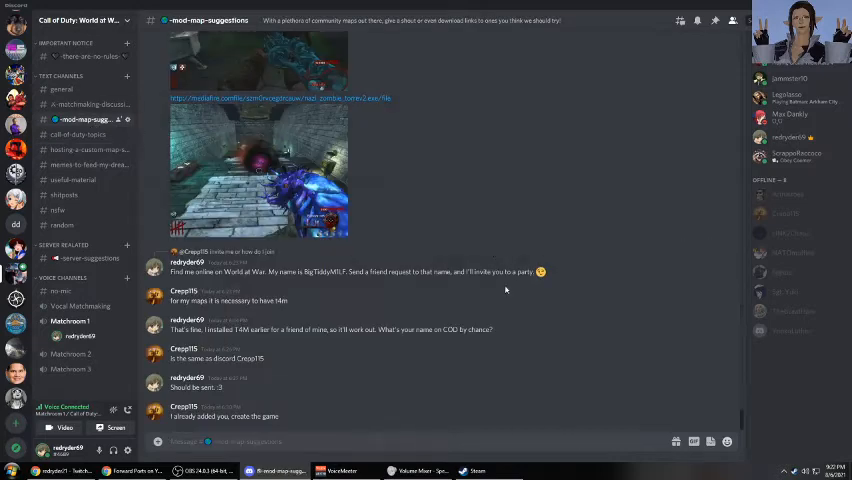
mouse_move(450, 150)
scroll(431, 143, "up", 2)
scroll(430, 145, "up", 2)
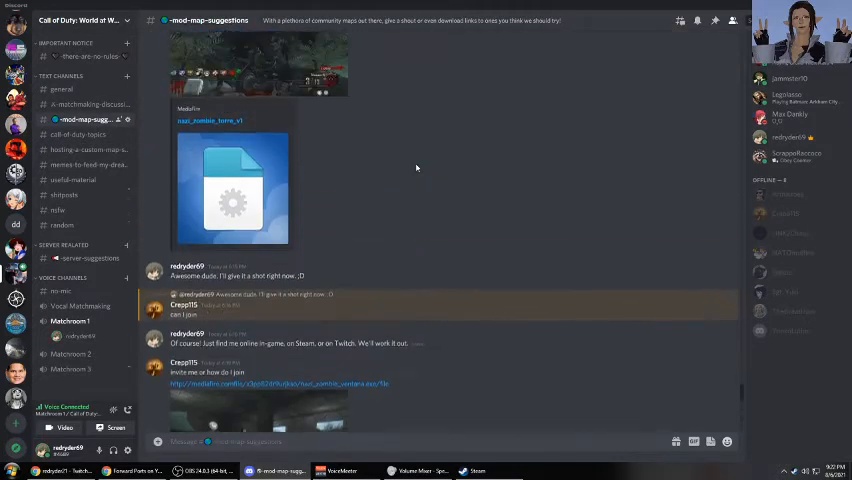
scroll(420, 160, "up", 2)
scroll(416, 169, "up", 2)
scroll(416, 169, "up", 2)
scroll(416, 169, "up", 2)
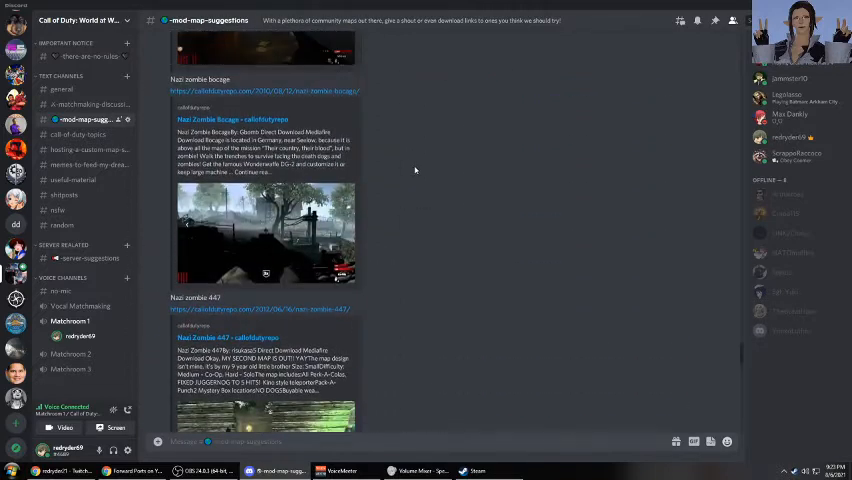
scroll(416, 169, "up", 2)
scroll(416, 170, "up", 2)
scroll(415, 170, "up", 2)
scroll(415, 170, "up", 2)
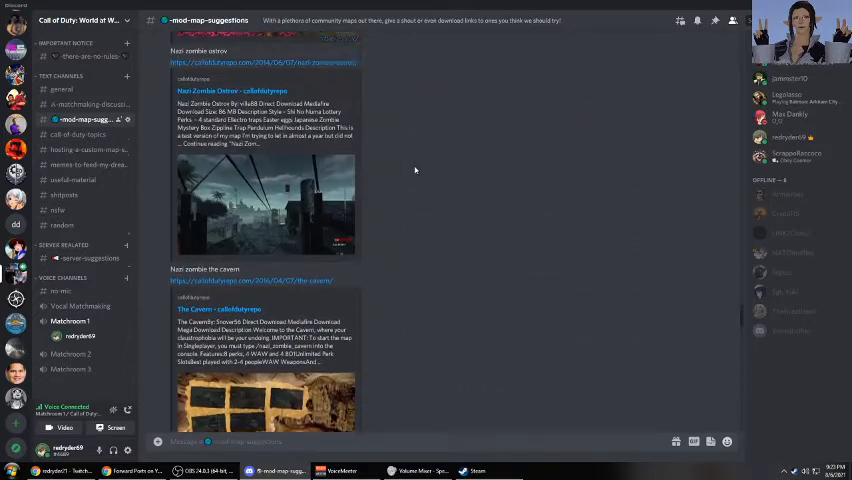
scroll(415, 170, "up", 1)
scroll(415, 170, "up", 2)
scroll(415, 170, "up", 2)
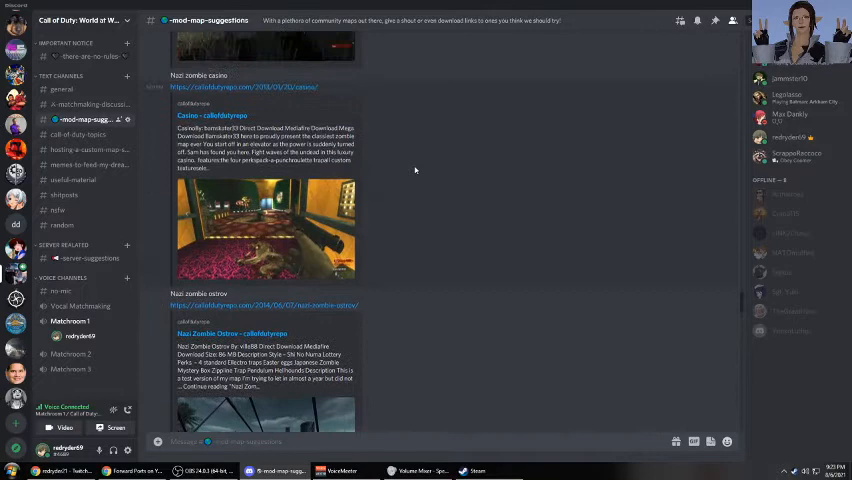
scroll(415, 170, "up", 2)
scroll(415, 170, "up", 2)
scroll(415, 170, "up", 2)
scroll(415, 170, "up", 2)
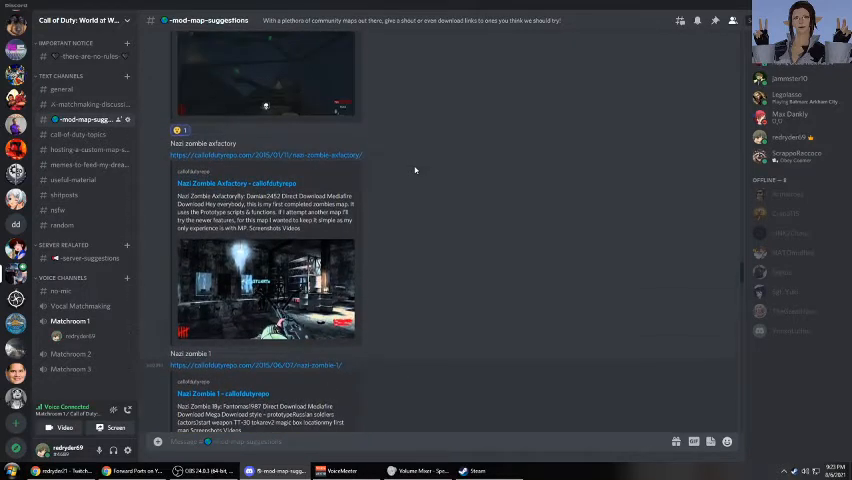
scroll(415, 170, "up", 2)
scroll(415, 170, "up", 2)
scroll(415, 170, "up", 2)
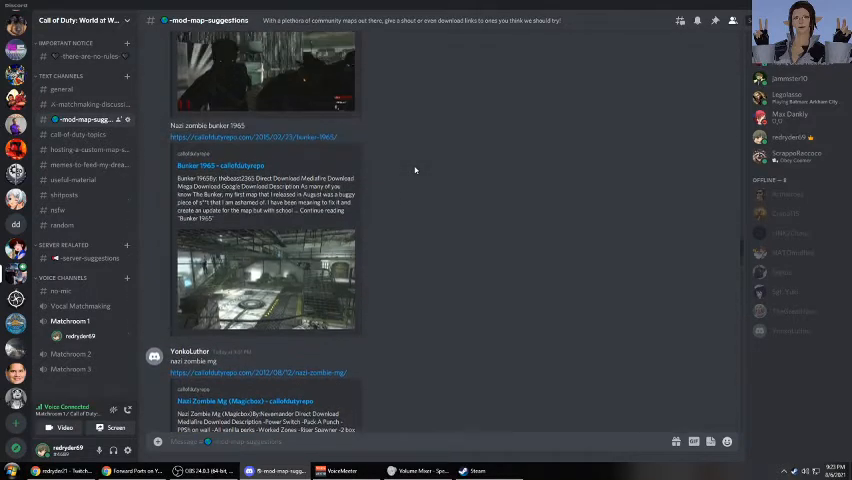
scroll(415, 170, "up", 2)
scroll(415, 170, "up", 2)
scroll(415, 170, "up", 2)
scroll(415, 170, "up", 2)
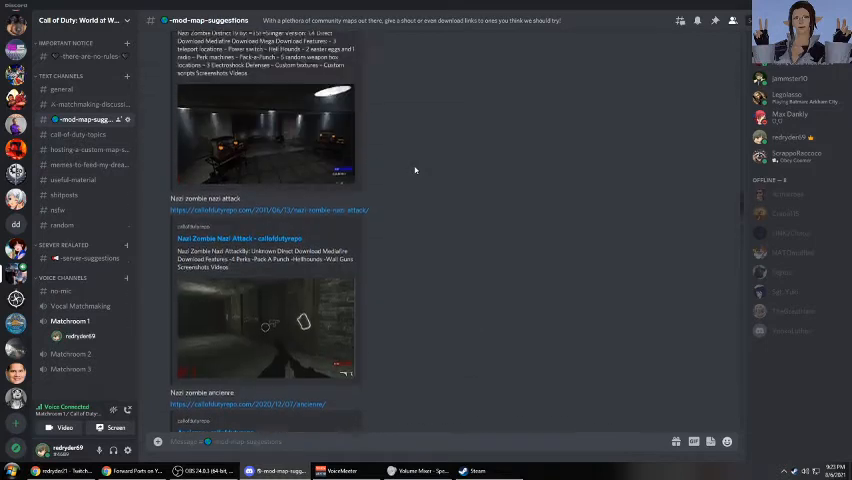
scroll(415, 170, "up", 2)
scroll(415, 170, "up", 2)
scroll(415, 170, "up", 2)
scroll(415, 170, "up", 2)
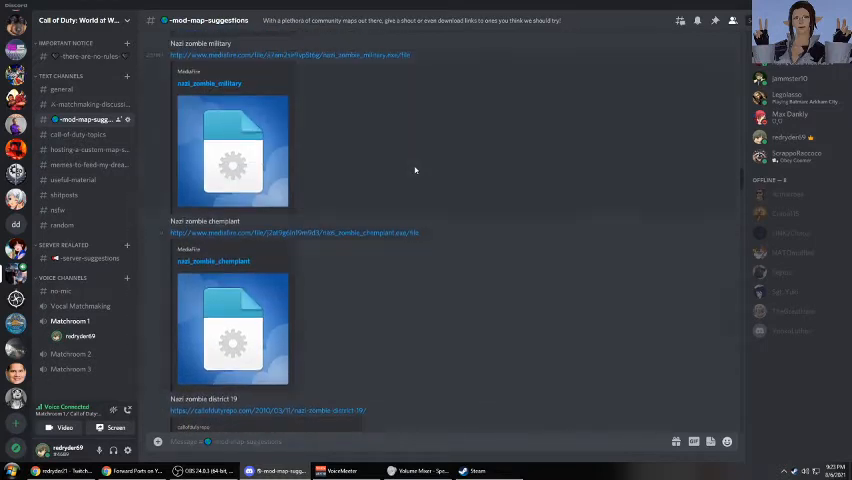
mouse_move(400, 240)
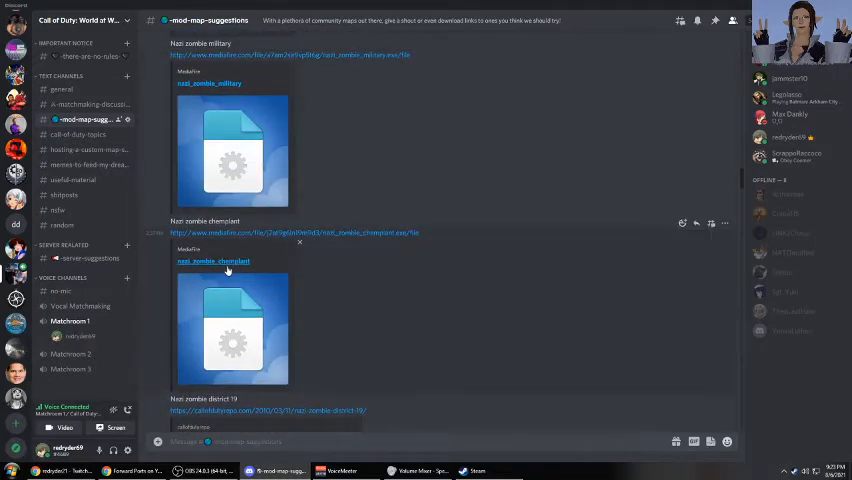
Download the nazi_zombie_chemplant installer from MediaFire to the Desktop and close Chrome
left_click(370, 236)
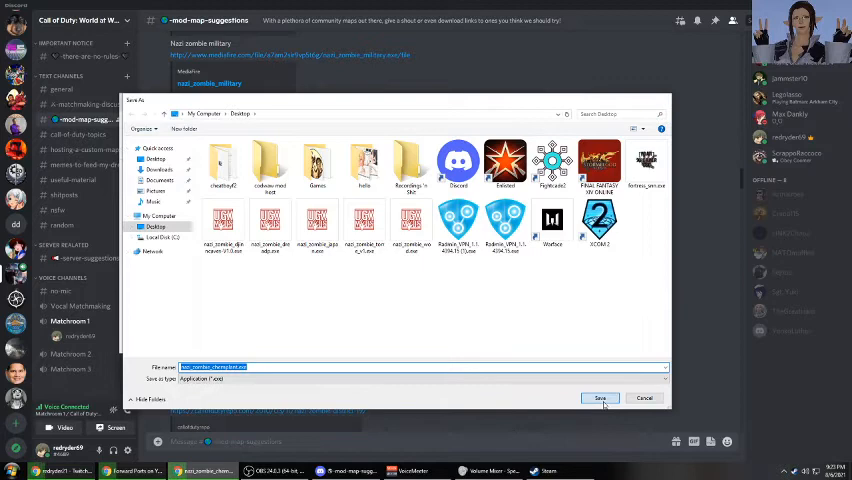
left_click(600, 398)
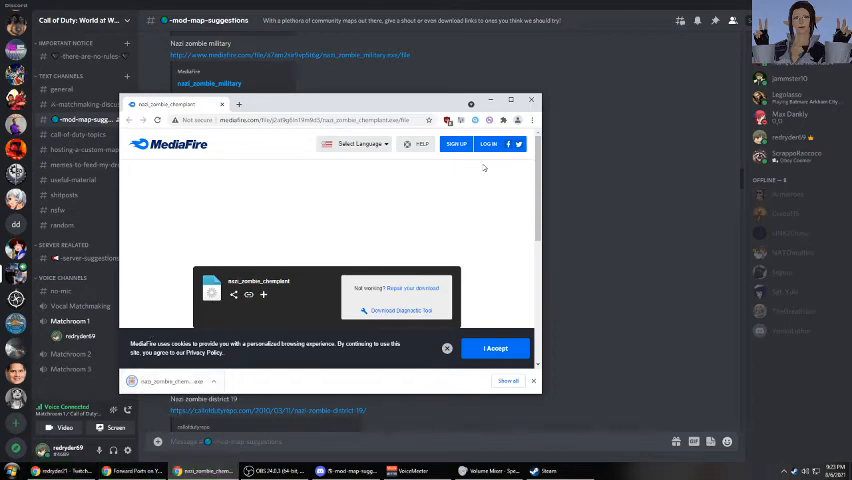
left_click(531, 99)
Group the UGX map installer icons on the desktop with chemplant beside them
key("super+d")
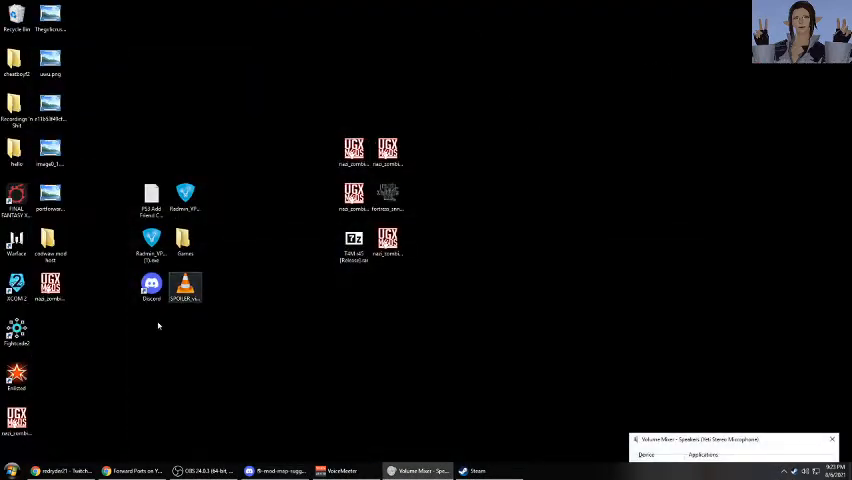
left_click_drag(20, 420, 489, 242)
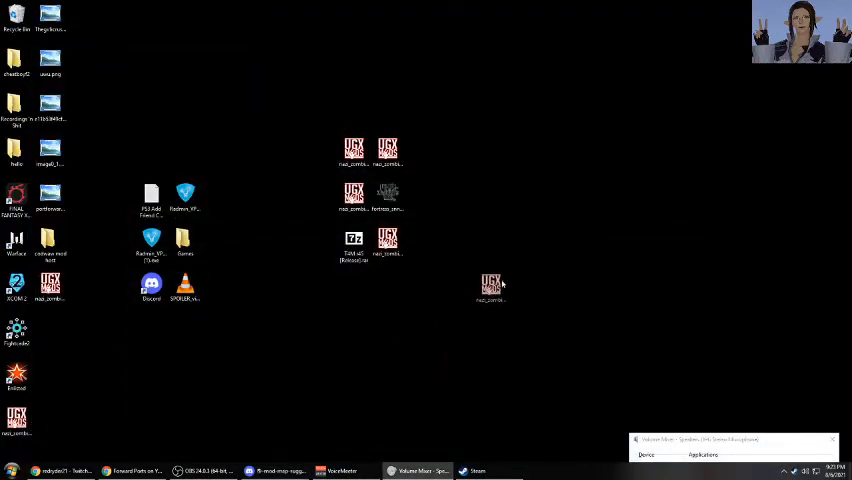
left_click(50, 285)
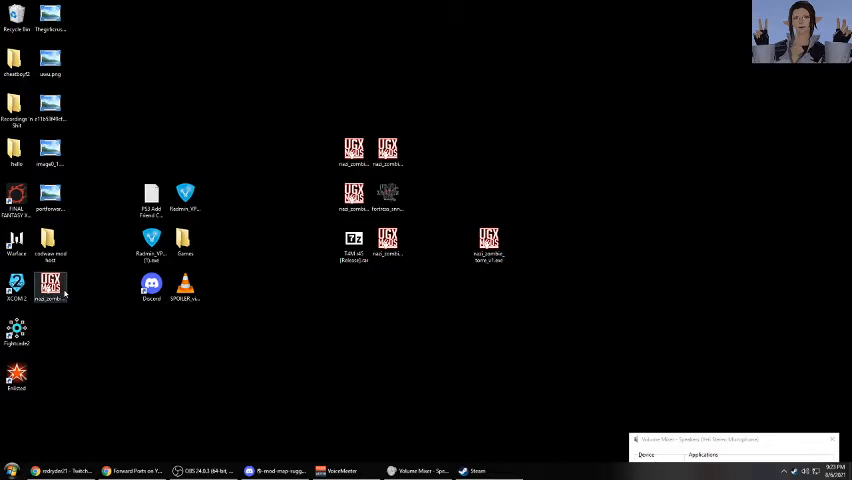
left_click_drag(50, 285, 556, 110)
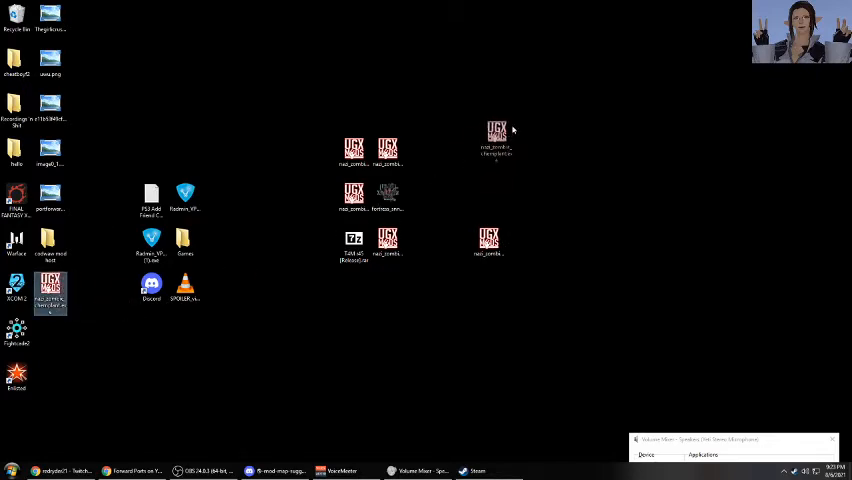
left_click_drag(478, 253, 410, 256)
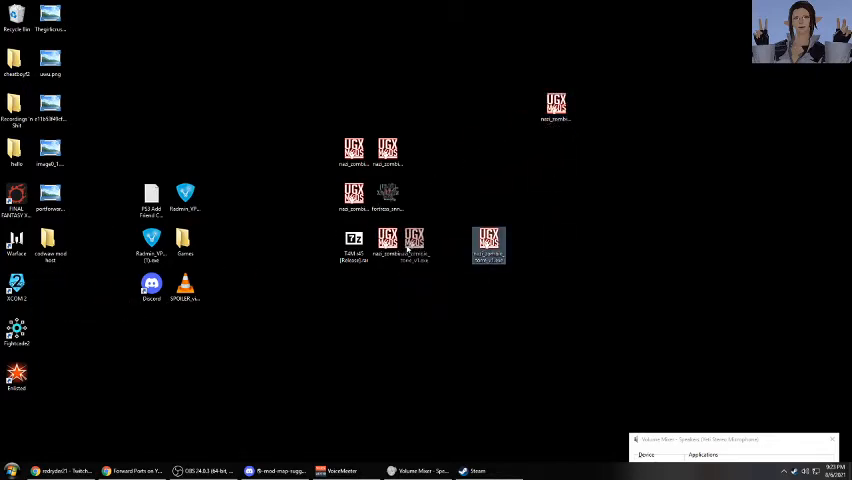
left_click_drag(550, 118, 517, 163)
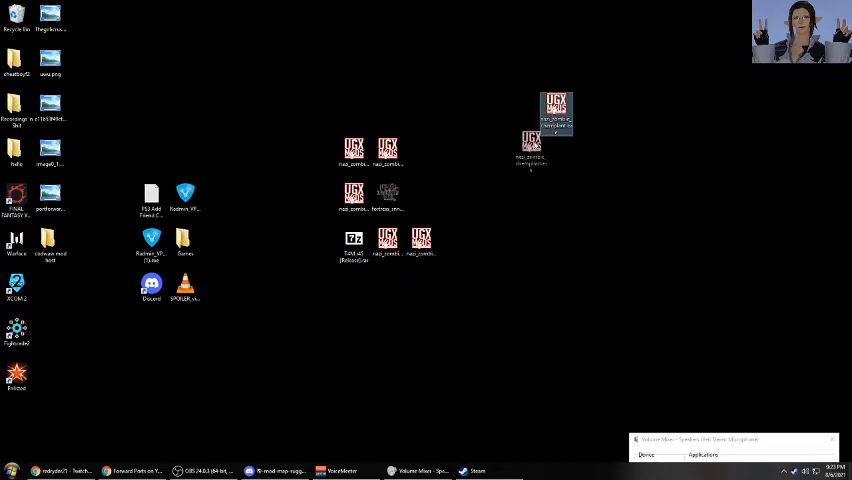
left_click(543, 94)
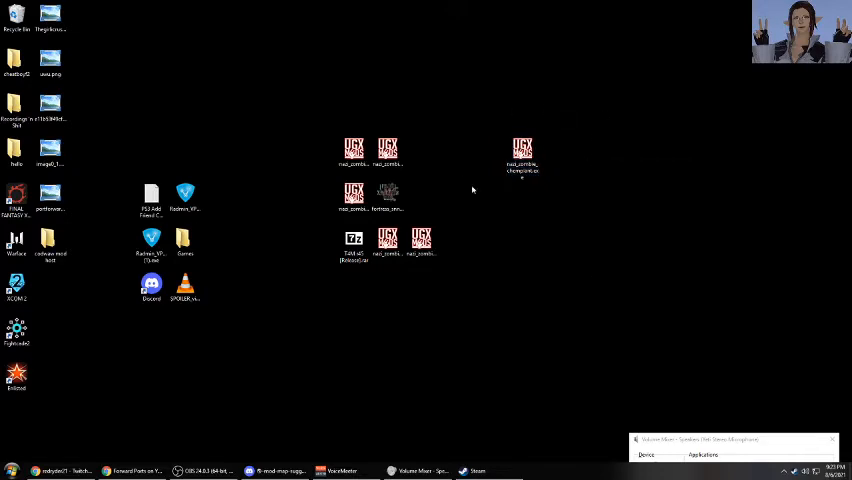
left_click(520, 158)
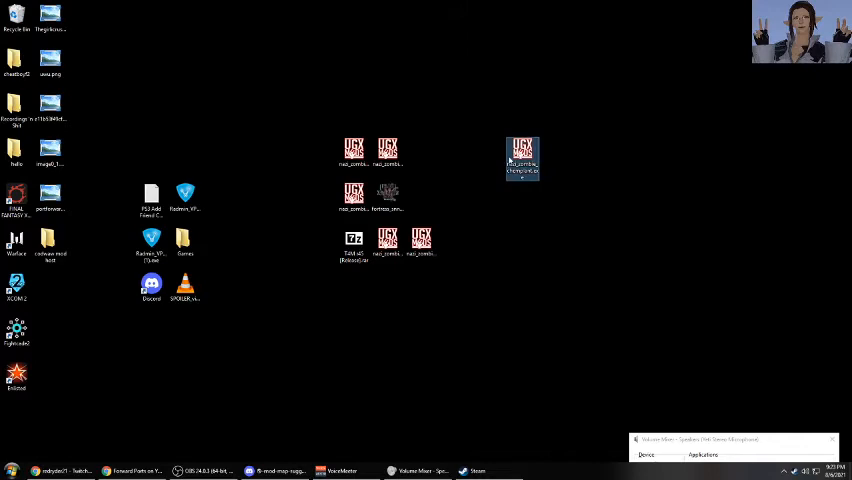
Try the District 19 and Nazi Attack map links in Discord, which only give error pages
key("alt+Tab")
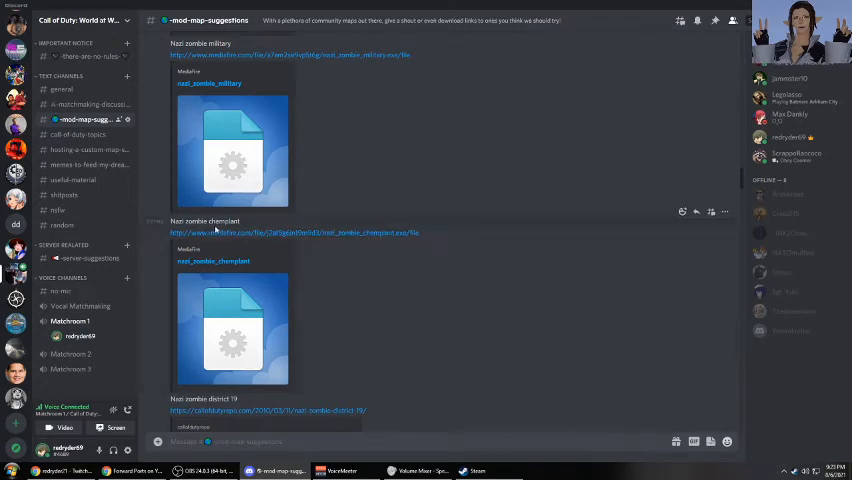
scroll(256, 260, "up", 2)
scroll(256, 260, "up", 2)
scroll(258, 262, "up", 2)
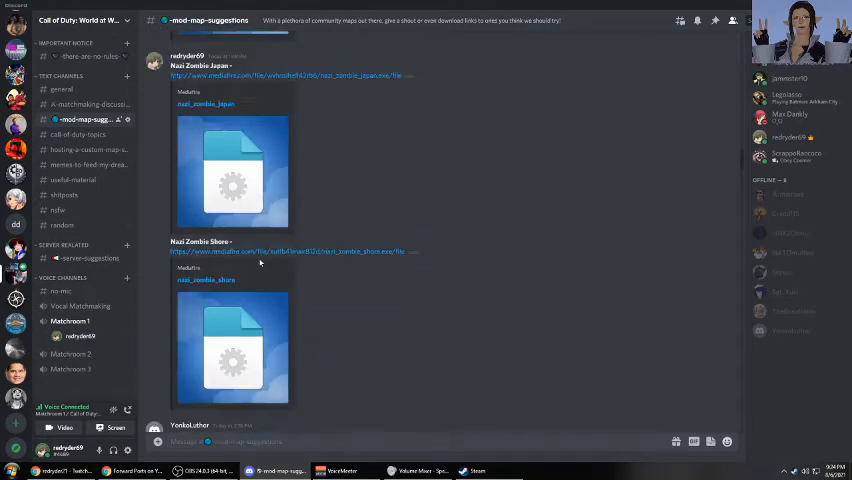
scroll(260, 263, "up", 2)
scroll(260, 263, "up", 3)
scroll(260, 263, "down", 3)
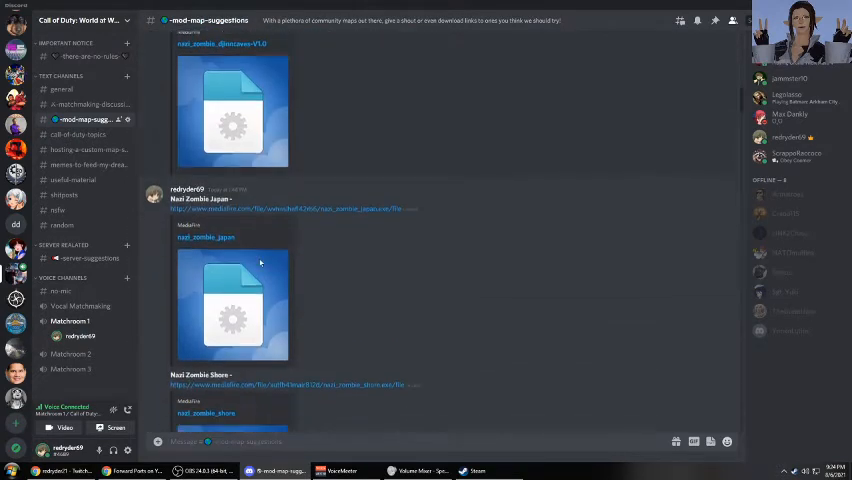
scroll(260, 263, "down", 3)
scroll(260, 263, "down", 3)
scroll(260, 263, "down", 3)
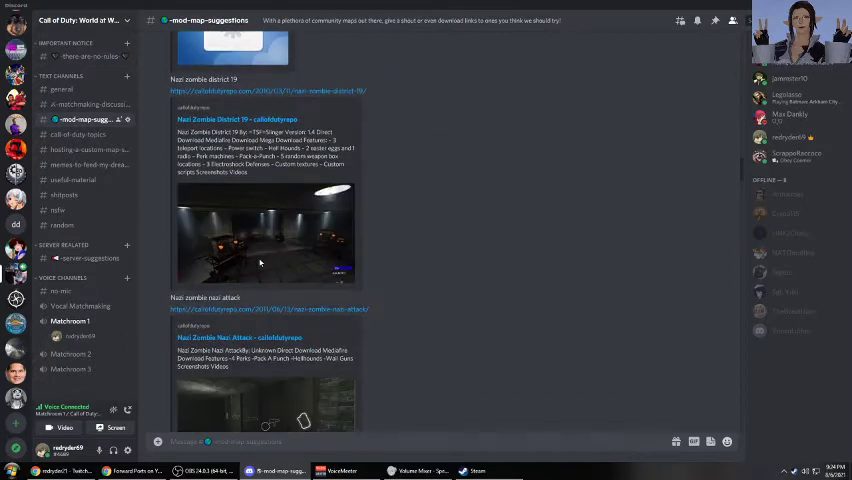
left_click(250, 92)
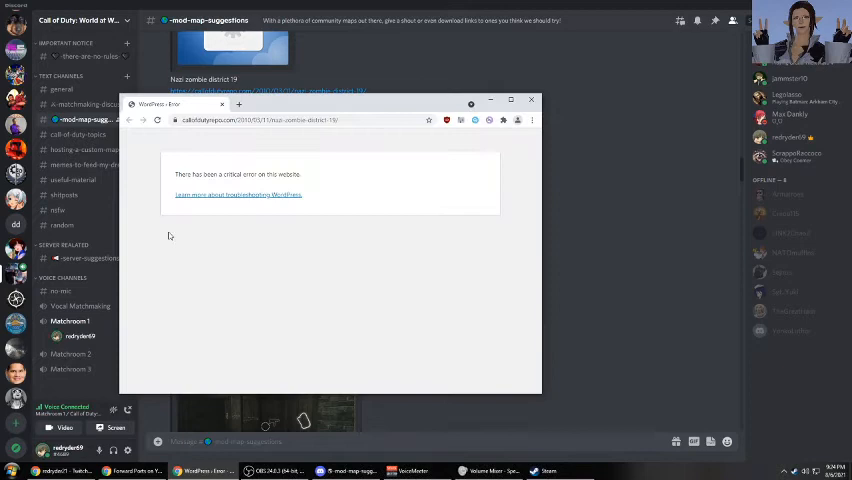
left_click(531, 99)
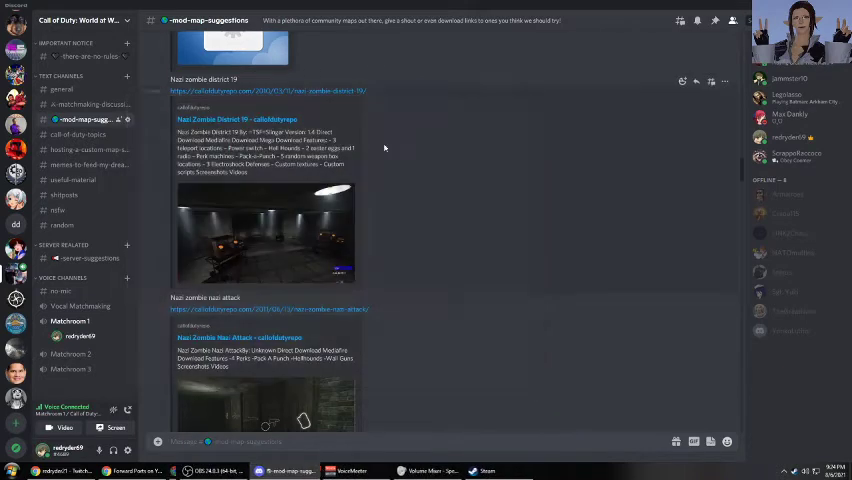
left_click(185, 309)
left_click(529, 101)
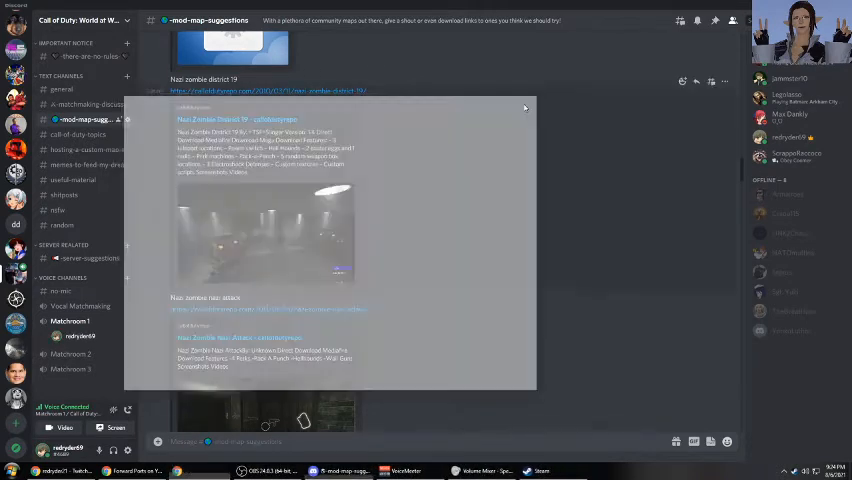
right_click(489, 245)
key("Escape")
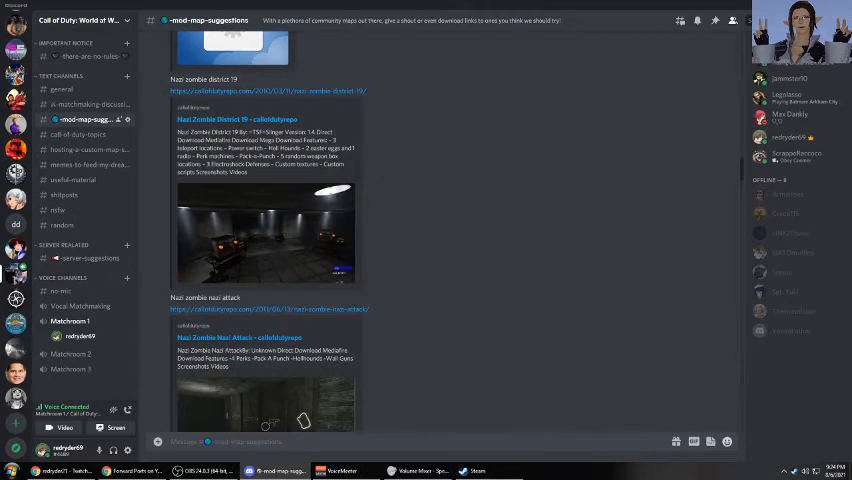
key("super+d")
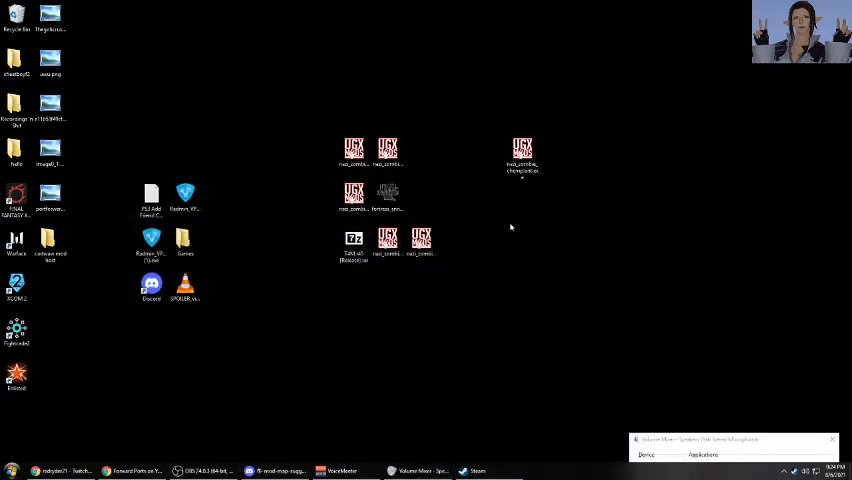
Launch the nazi_zombie_chemplant UGX-Mods Map Installer and position its window
right_click(508, 229)
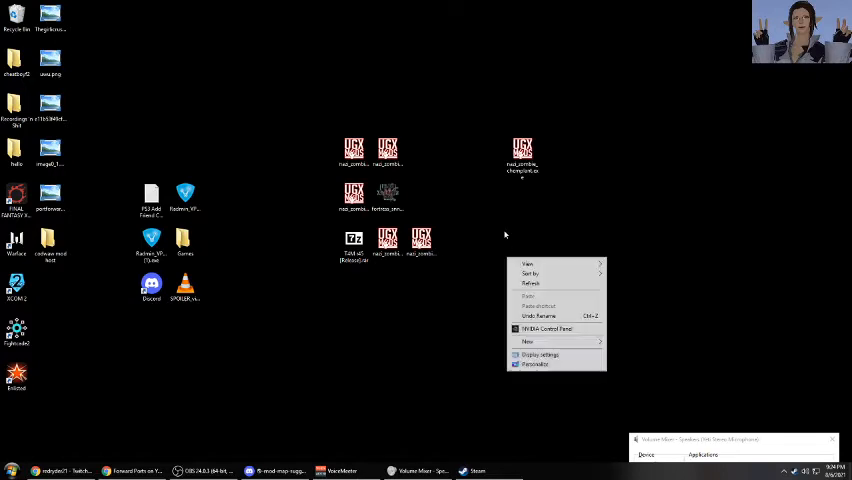
key("Escape")
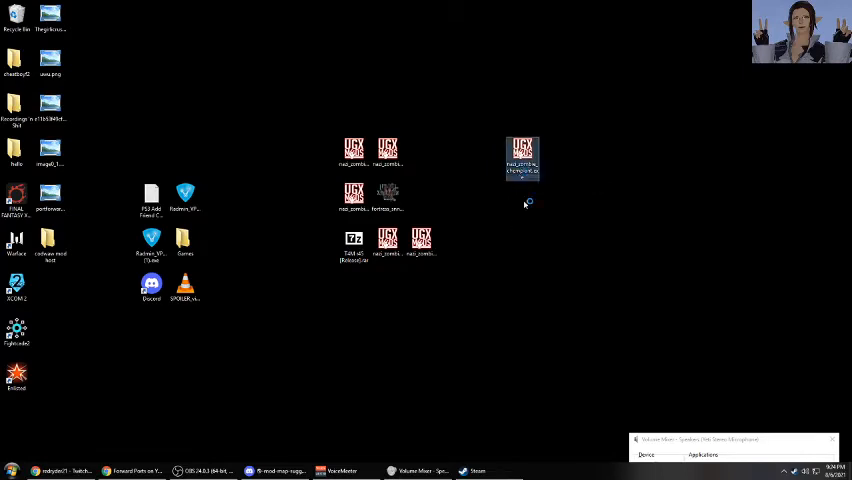
left_click_drag(428, 152, 298, 86)
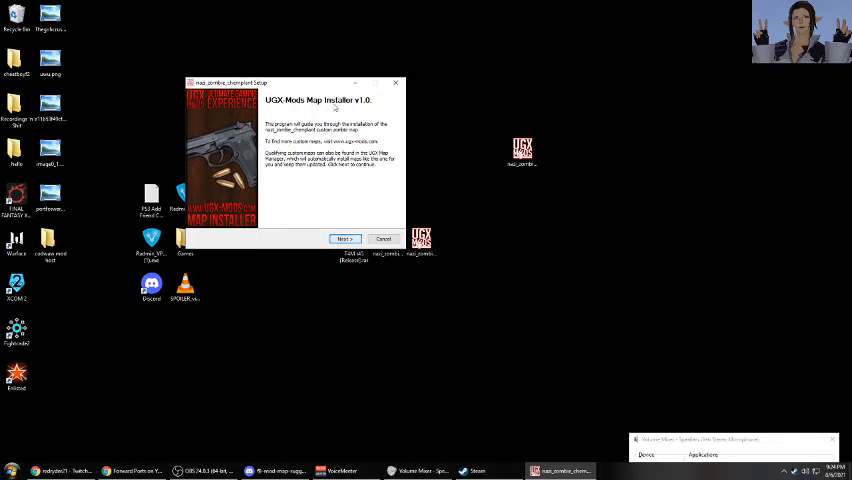
Accept the installer's license, install nazi_zombie_chemplant and finish the setup
mouse_move(316, 85)
left_mouse_down()
mouse_move(504, 313)
mouse_move(398, 185)
mouse_move(239, 61)
left_mouse_up()
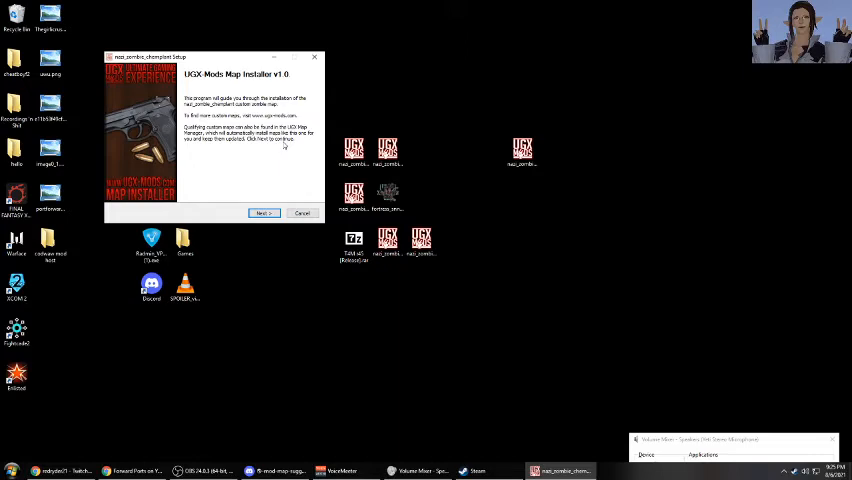
left_click(265, 214)
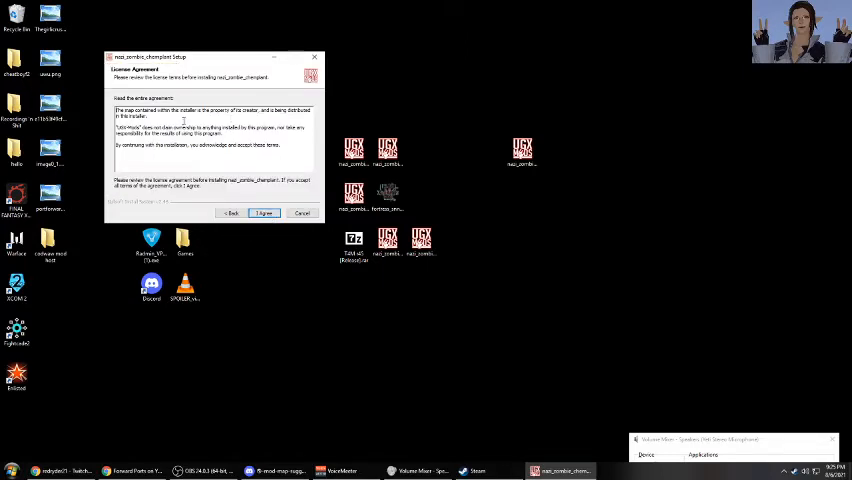
left_click_drag(117, 114, 149, 116)
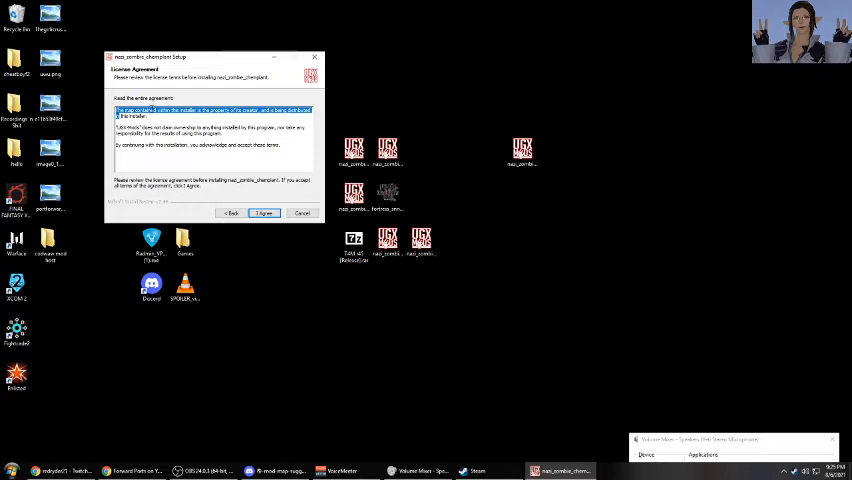
left_click(149, 116)
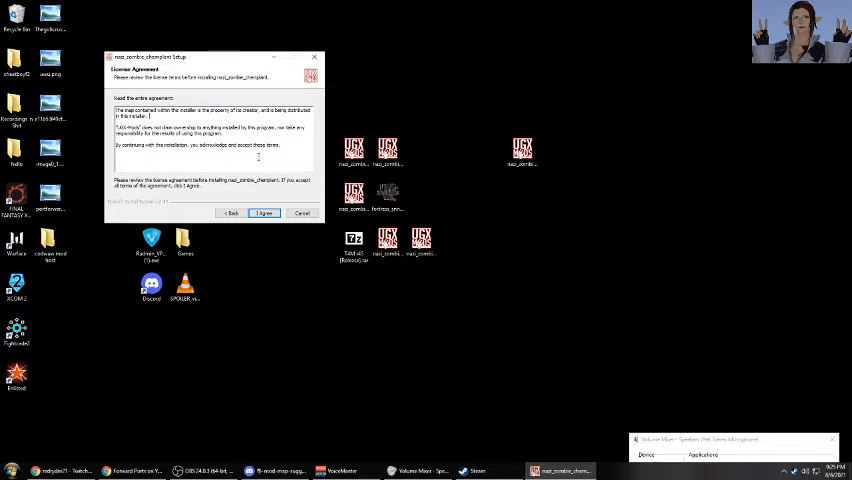
left_click_drag(165, 145, 115, 145)
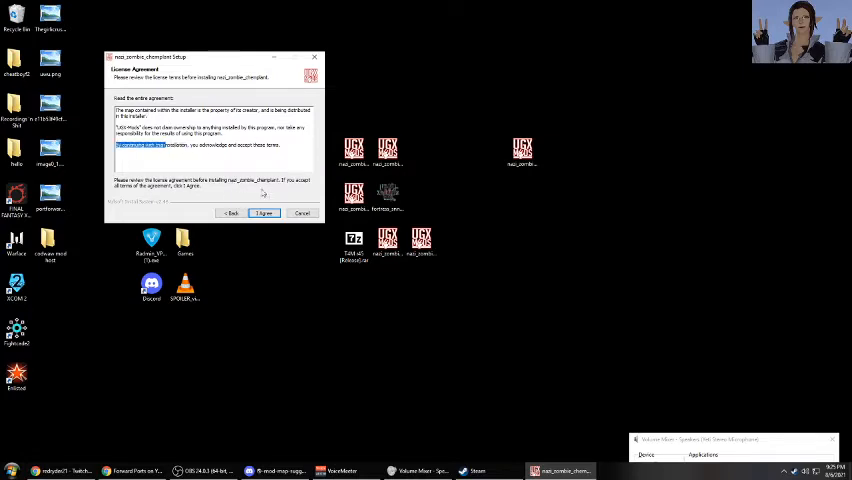
left_click(260, 213)
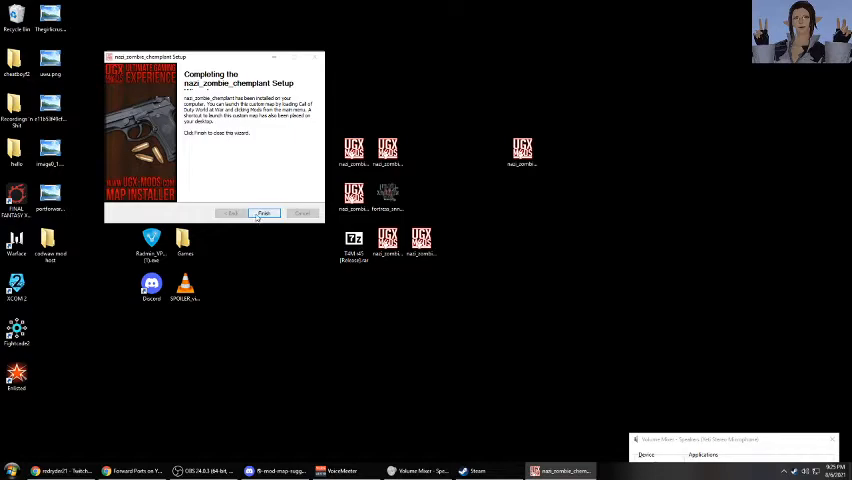
left_click(258, 213)
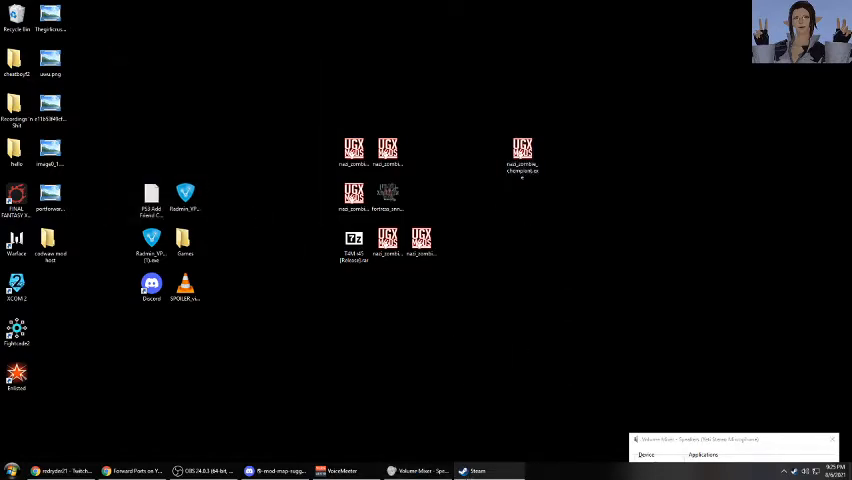
Launch Call of Duty: World at War from its Steam library page, confirming the launch option
left_click(476, 470)
left_click(199, 190)
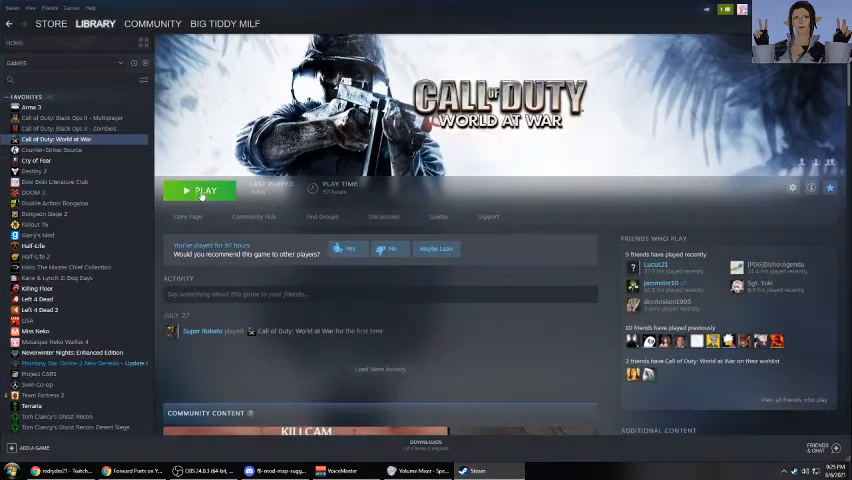
left_click(451, 261)
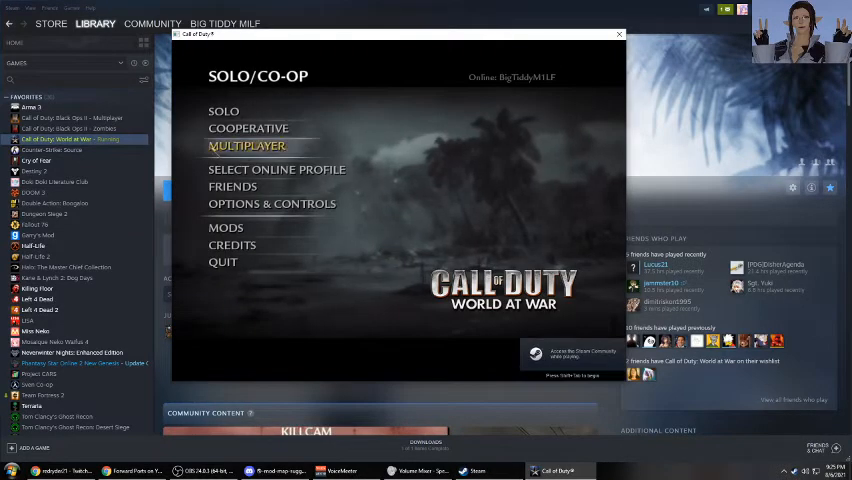
Load the nazi_zombie_chemplant mod from the Mods list so the menu offers Chemical Plant solo
left_click(235, 229)
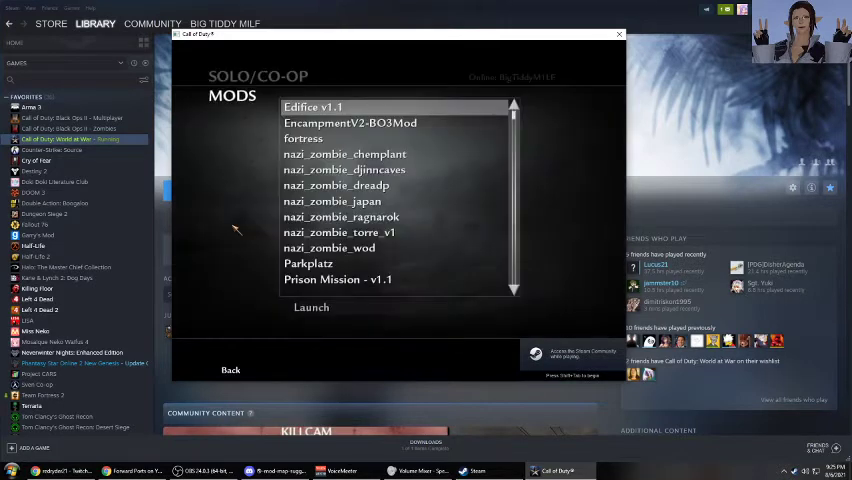
left_click(342, 138)
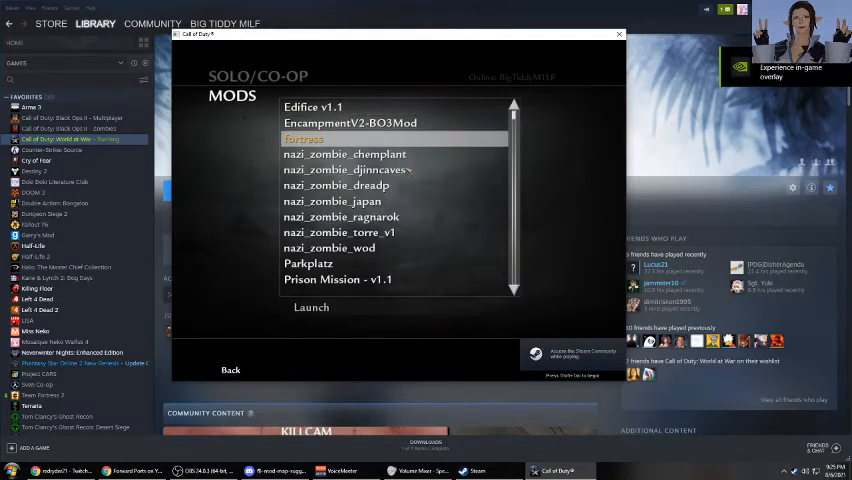
key("Down")
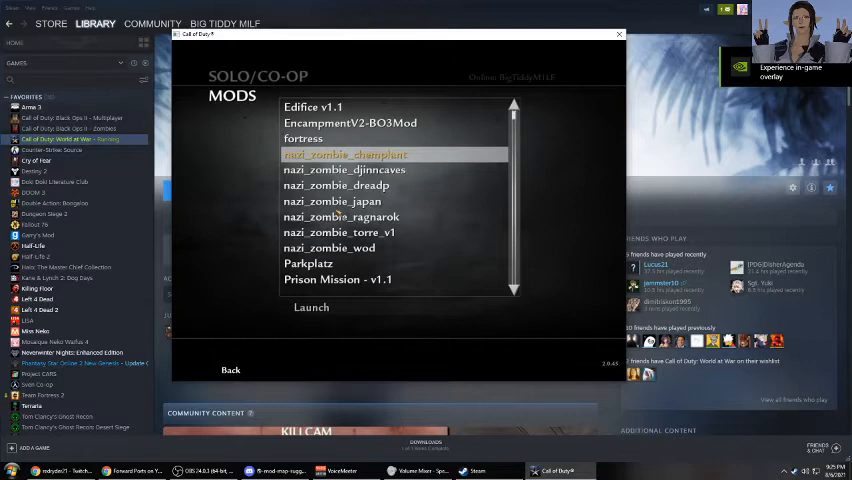
left_click(302, 310)
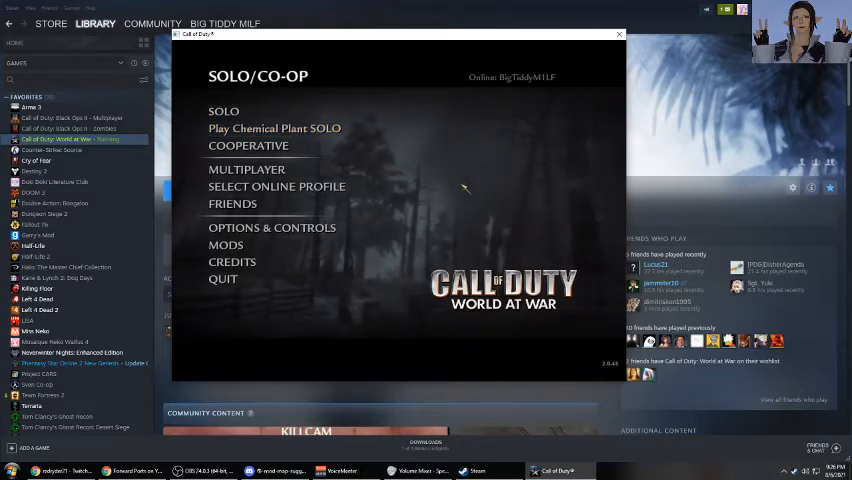
Enable developer mode with 'developer 1' in the console, leaving the map command ready
key("grave")
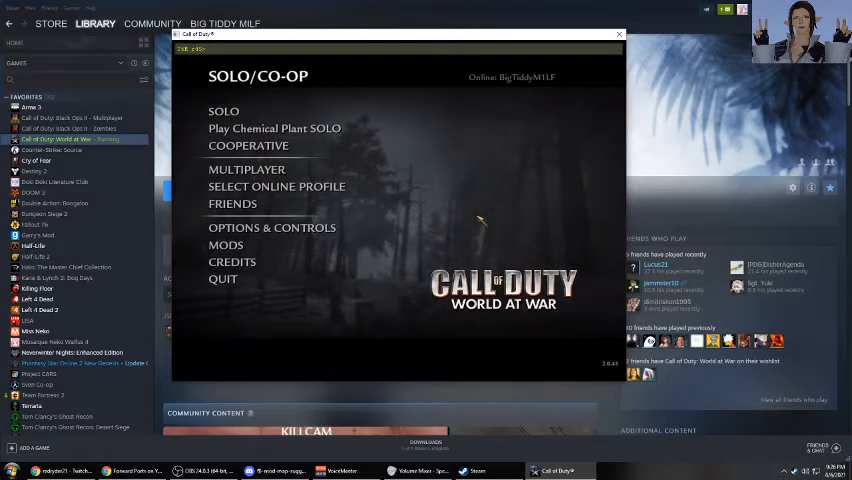
type("s")
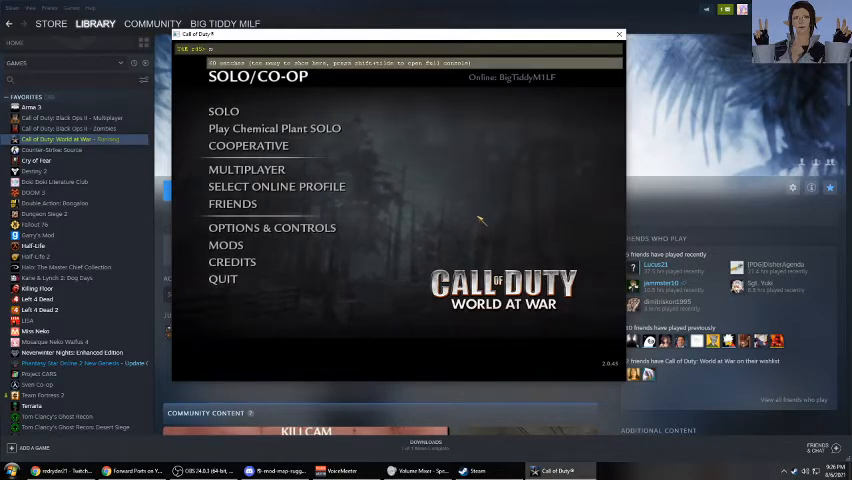
key("BackSpace")
type("s")
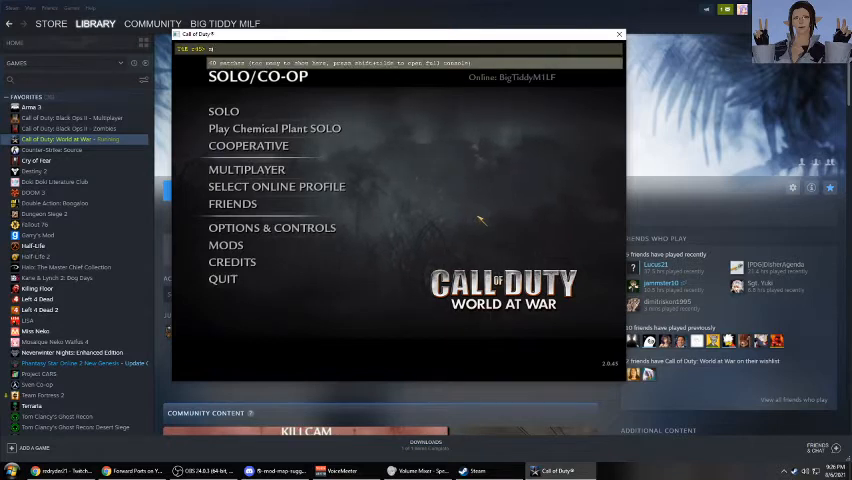
key("BackSpace")
type("dev")
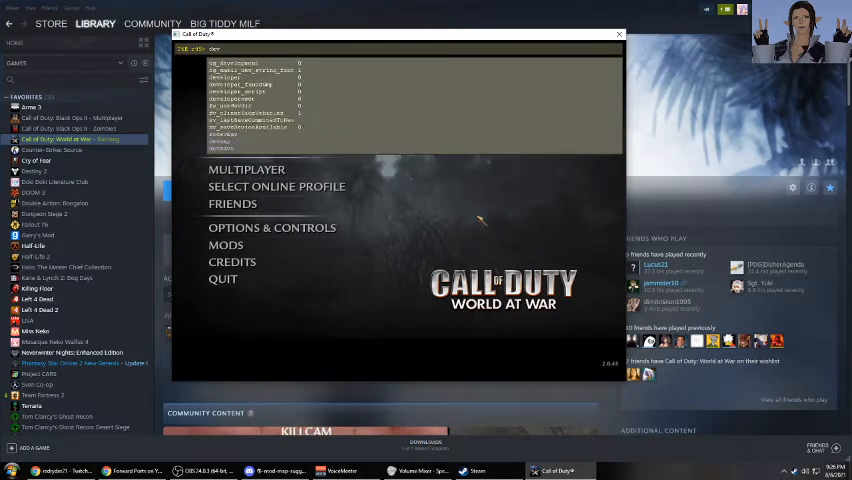
type("eloper 1")
key("Return")
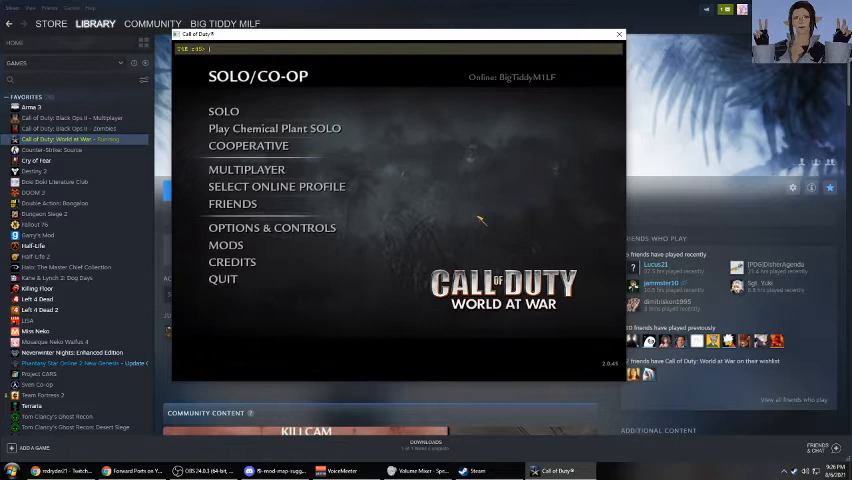
type("map nazi")
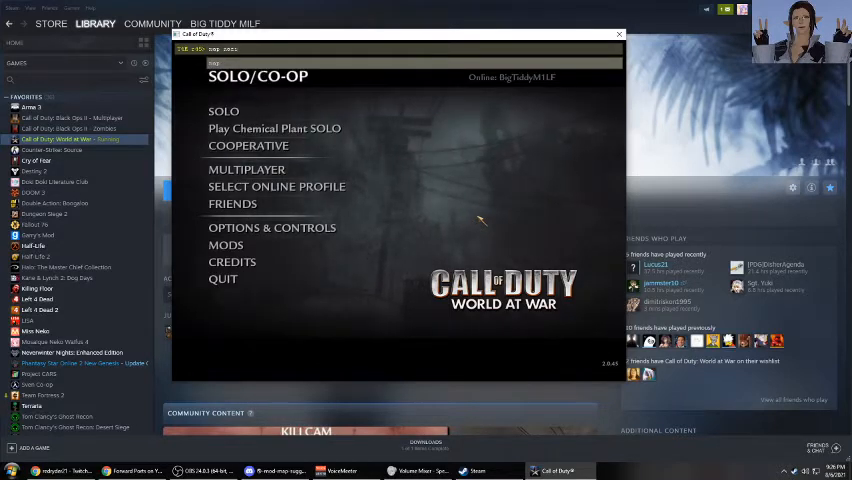
type("_zomb")
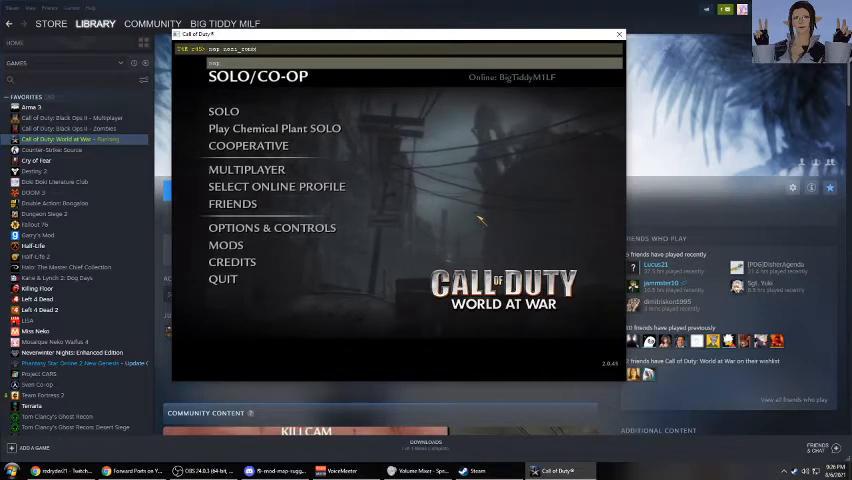
type("ie_")
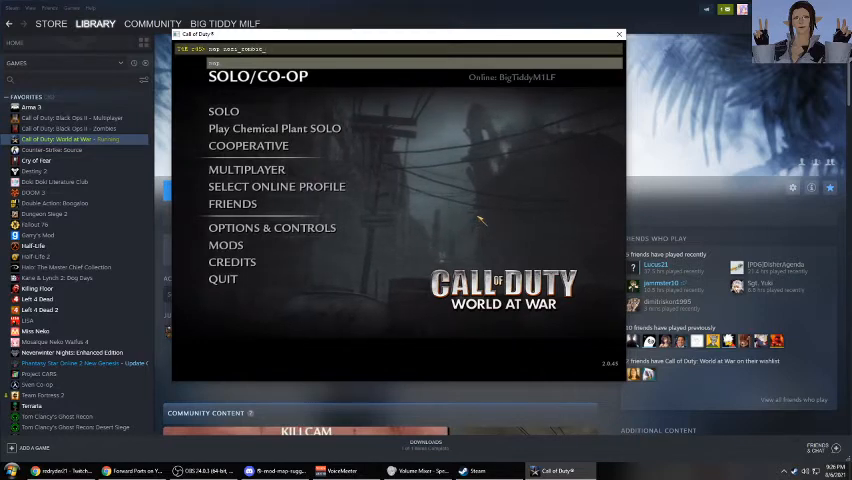
type("okrmplant")
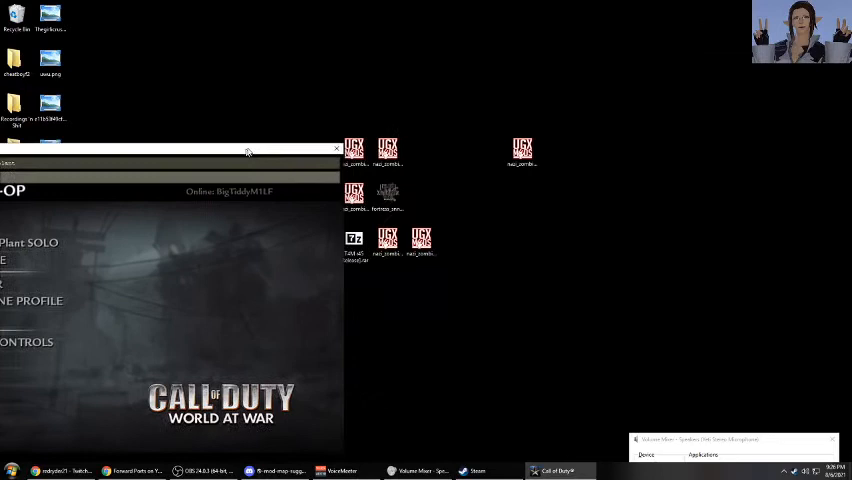
Reposition the game window near the top centre of the desktop
left_click_drag(530, 38, 293, 110)
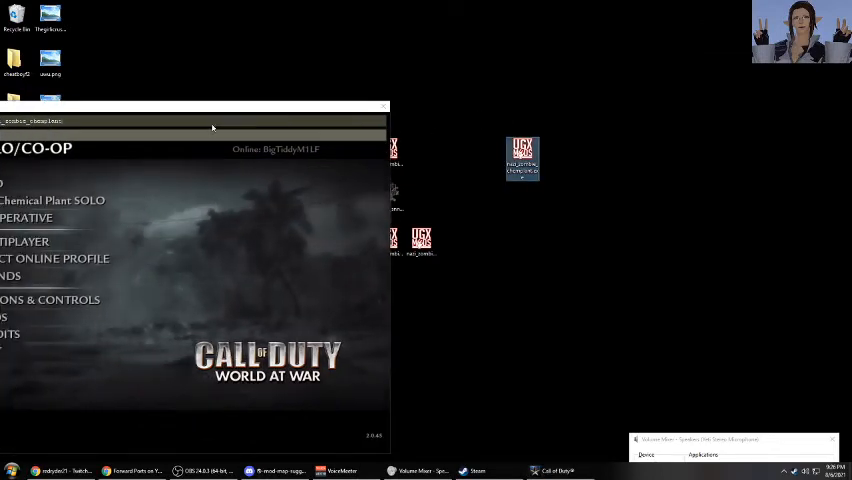
left_click_drag(233, 117, 493, 31)
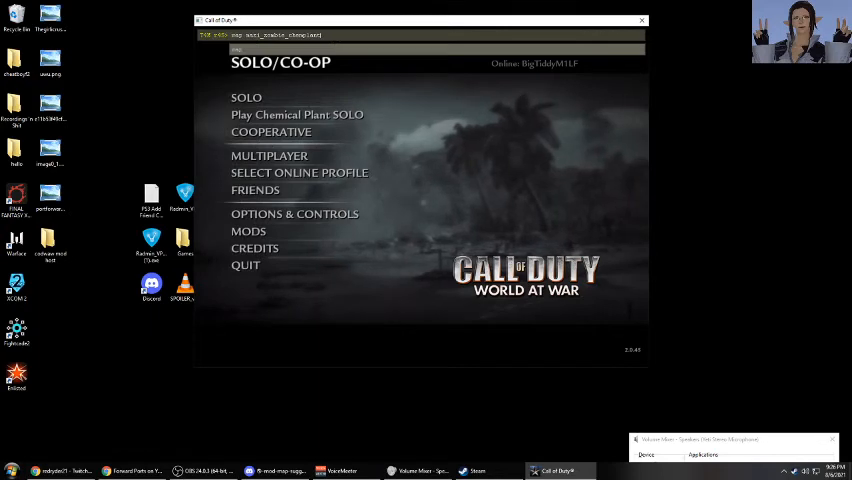
Run the map nazi_zombie_chemplant command, play briefly, then quit back to the main menu
key("Return")
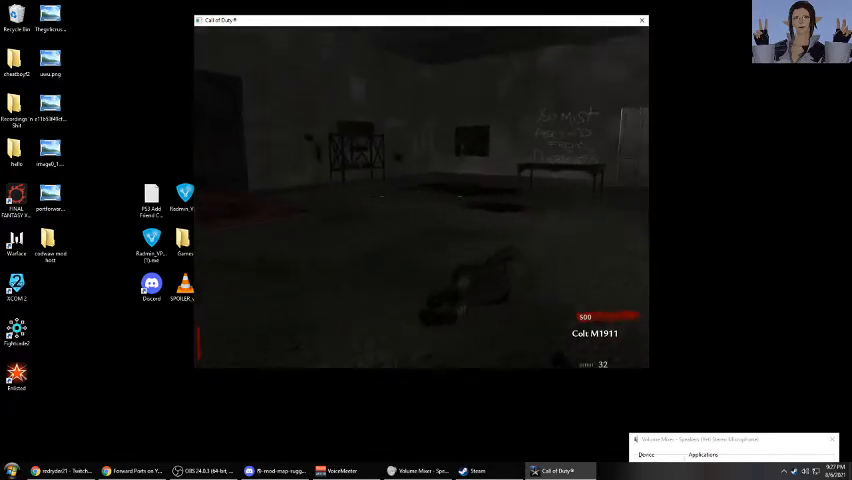
key("Escape")
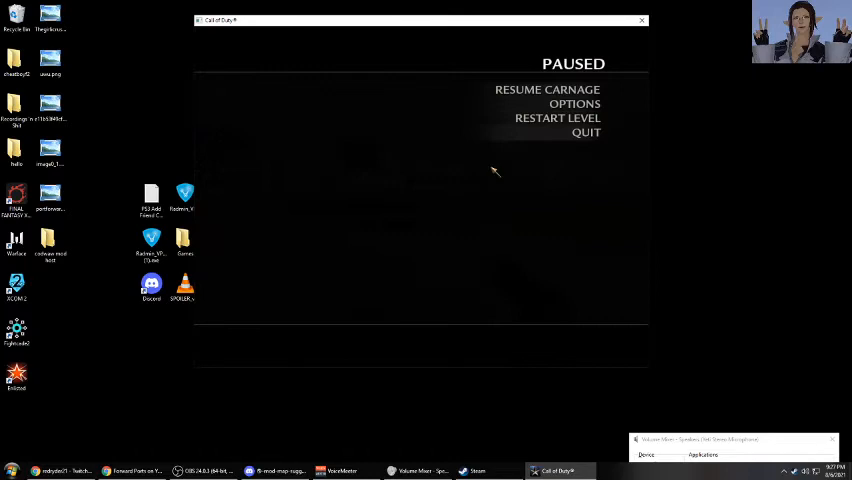
left_click(550, 138)
left_click(278, 231)
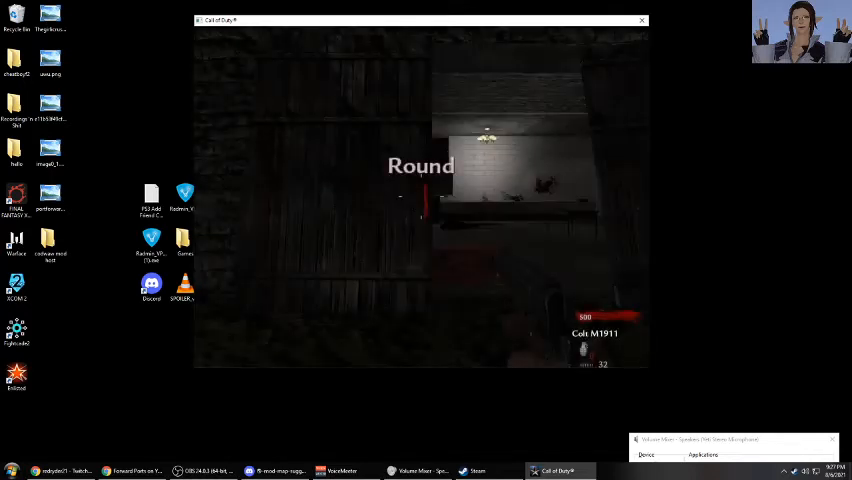
Pause the second Chemical Plant match and choose to quit the level
key("Escape")
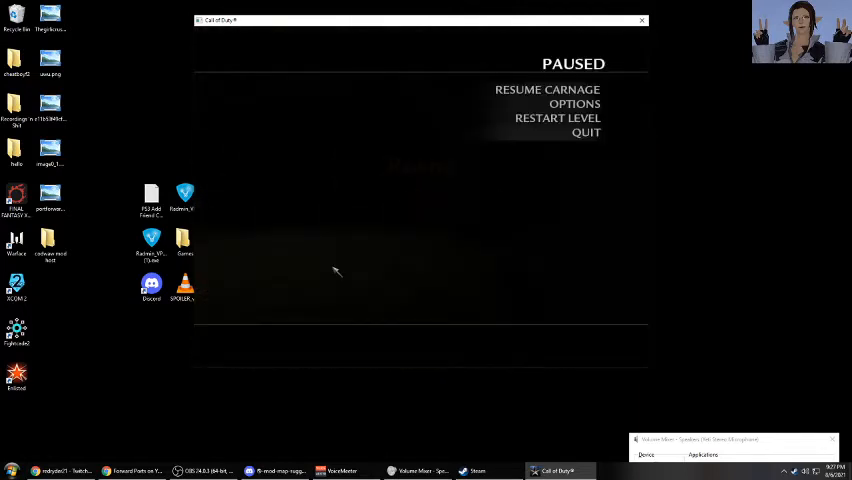
left_click(545, 134)
Host a public co-op match set to Nazi Zombies on the Chemical Plant map
left_click(290, 231)
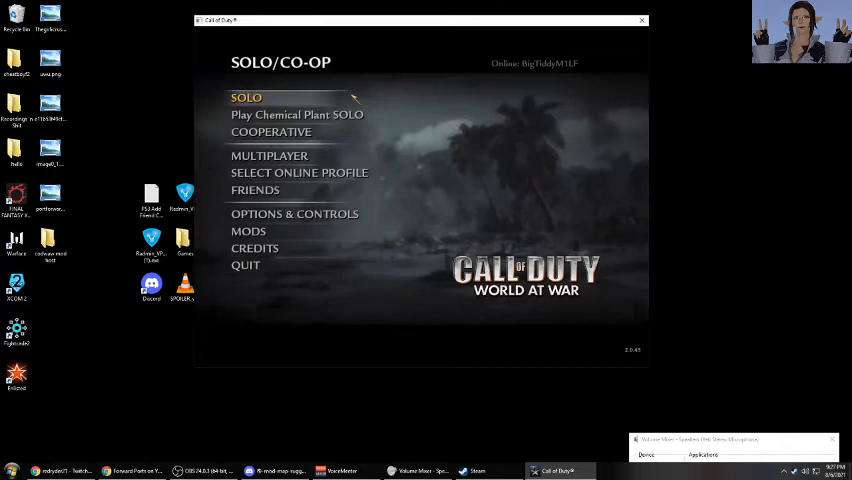
left_click(282, 133)
left_click(262, 137)
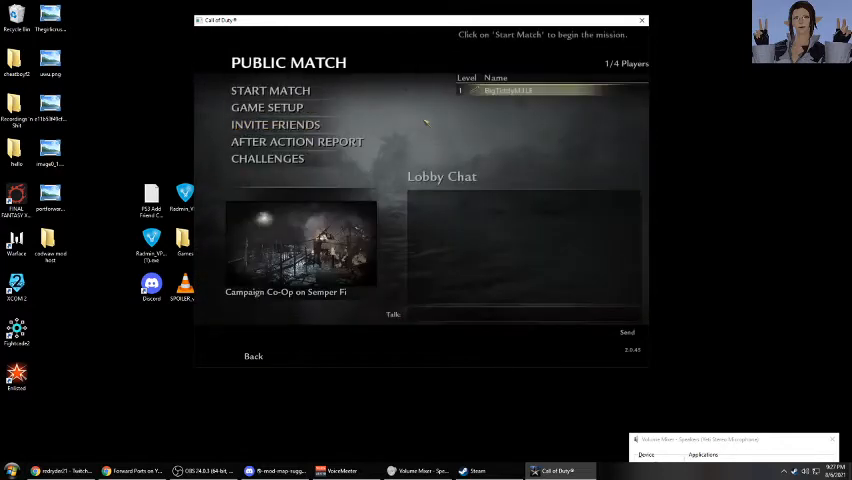
left_click(380, 109)
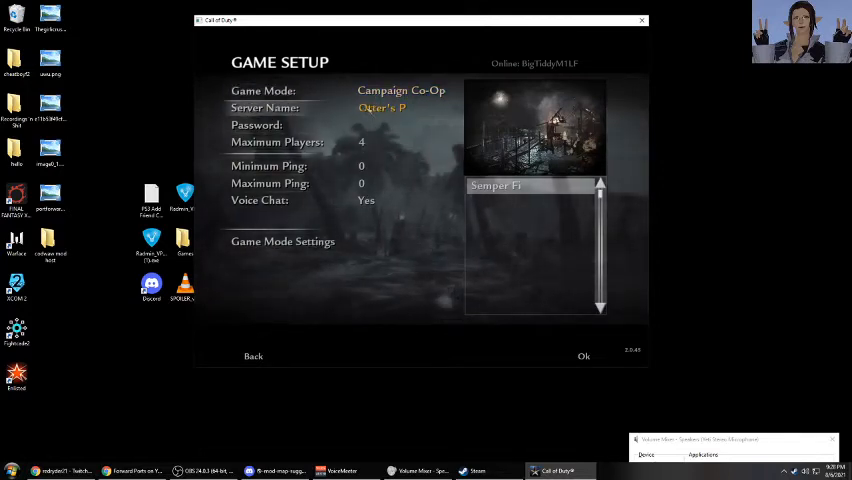
left_click(380, 90)
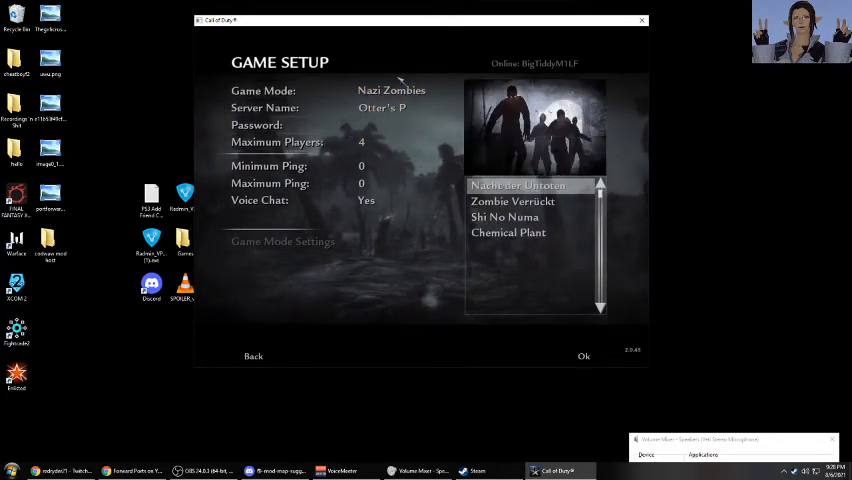
left_click(515, 232)
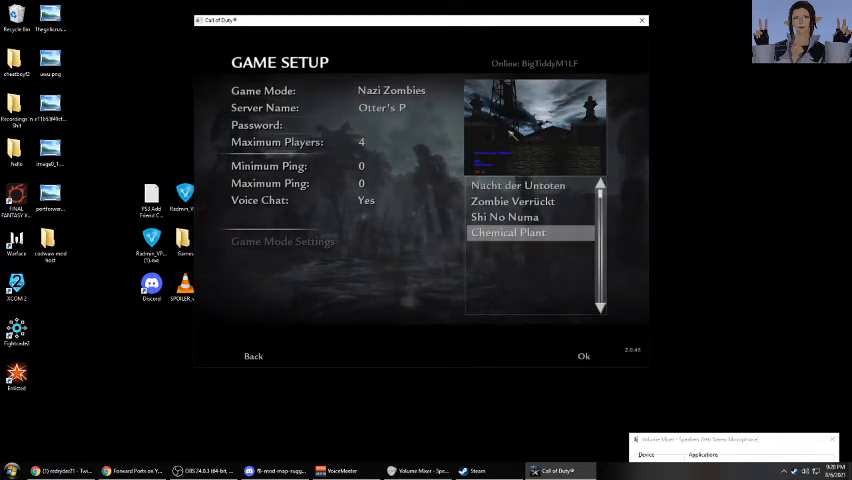
left_click(587, 358)
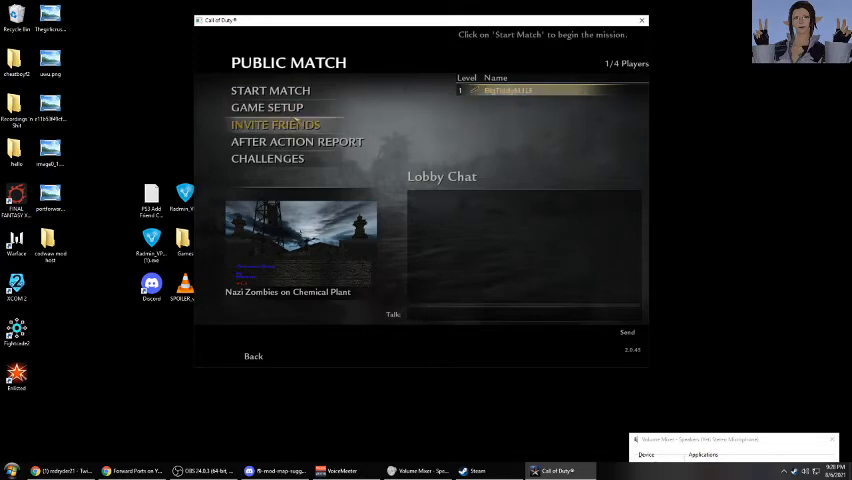
Try Start Match, dismiss the two-player error, and back out of the invite list
left_click(293, 91)
left_click(275, 231)
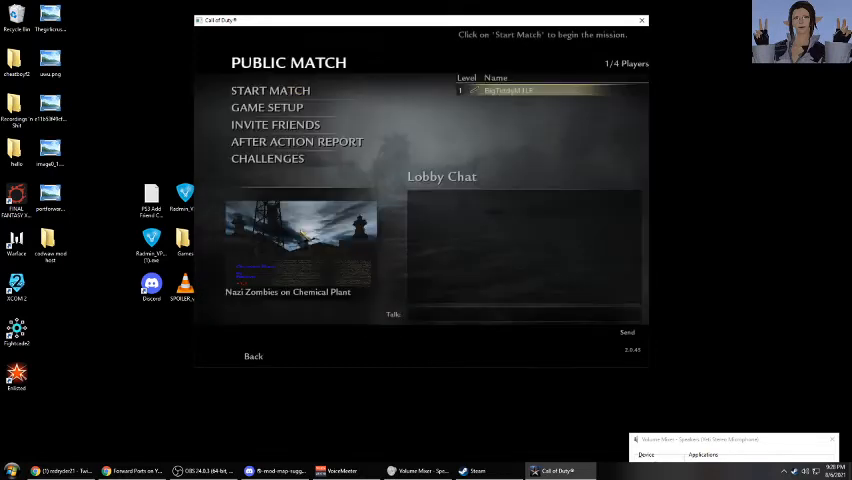
left_click(322, 124)
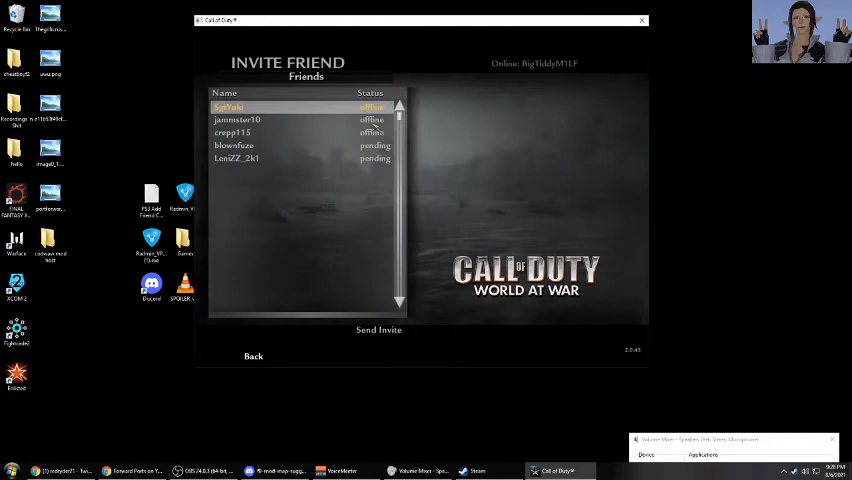
left_click(257, 356)
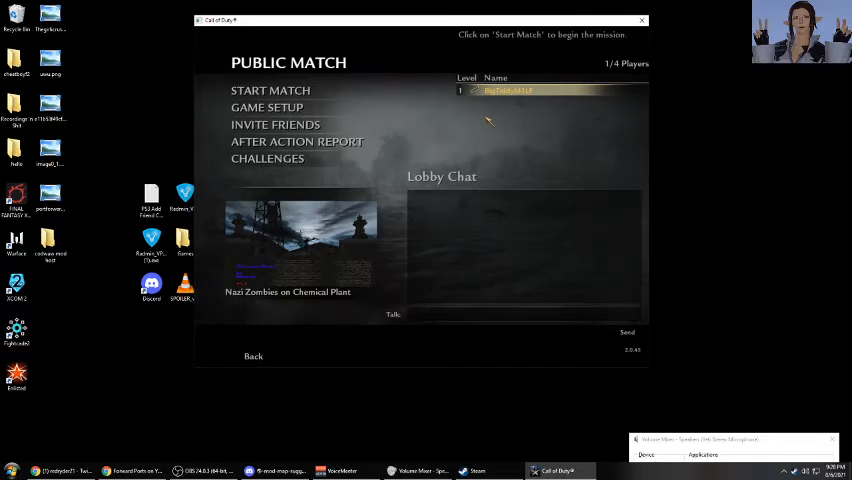
Leave the public lobby and quit World at War to the desktop
left_click(253, 358)
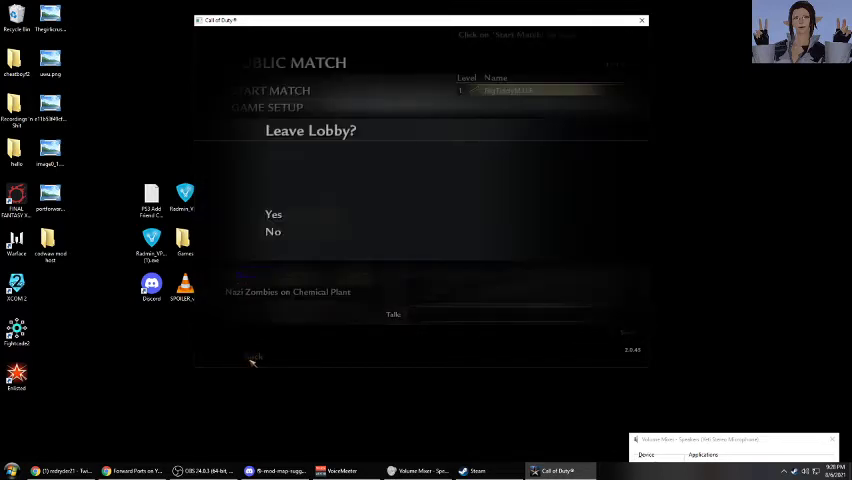
left_click(276, 215)
left_click(256, 360)
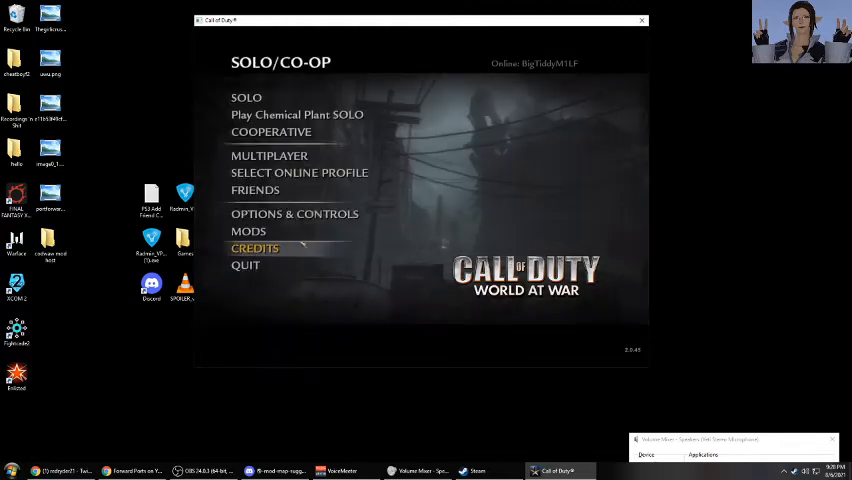
mouse_move(427, 27)
left_mouse_down()
mouse_move(389, 81)
mouse_move(397, 60)
left_mouse_up()
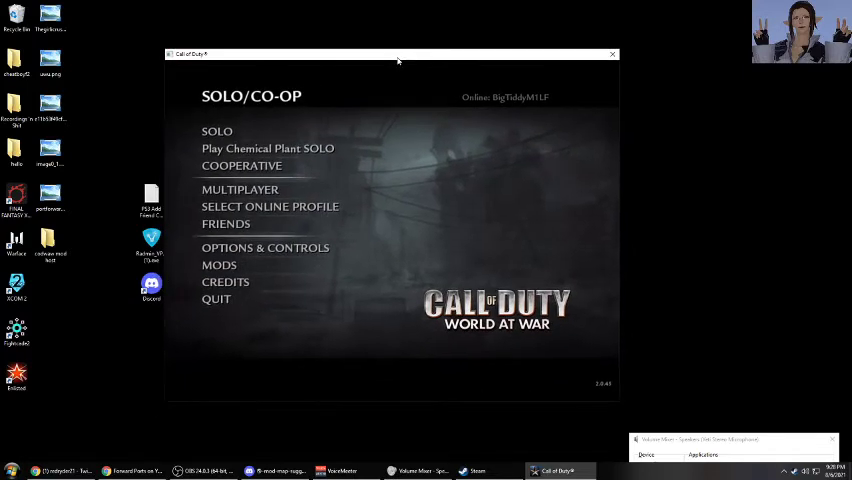
left_click(216, 298)
left_click(300, 244)
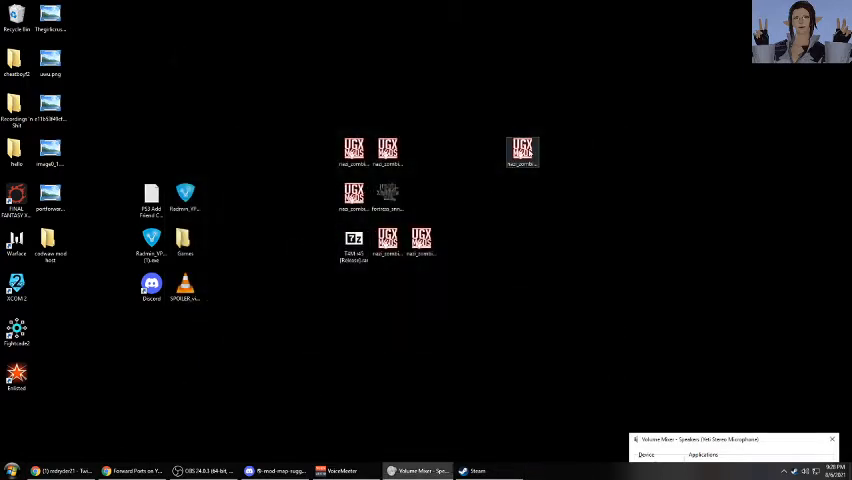
left_click(522, 152)
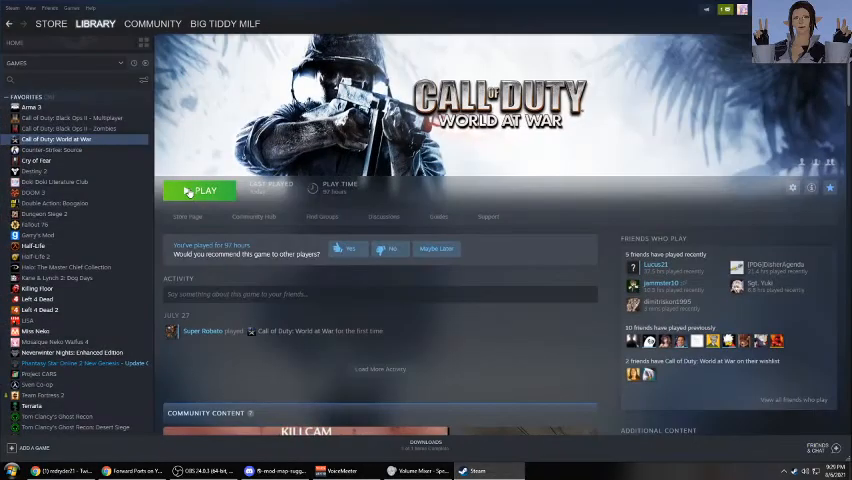
Relaunch World at War from Steam and load the nazi_zombie_dreadp mod
left_click(200, 191)
left_click(428, 261)
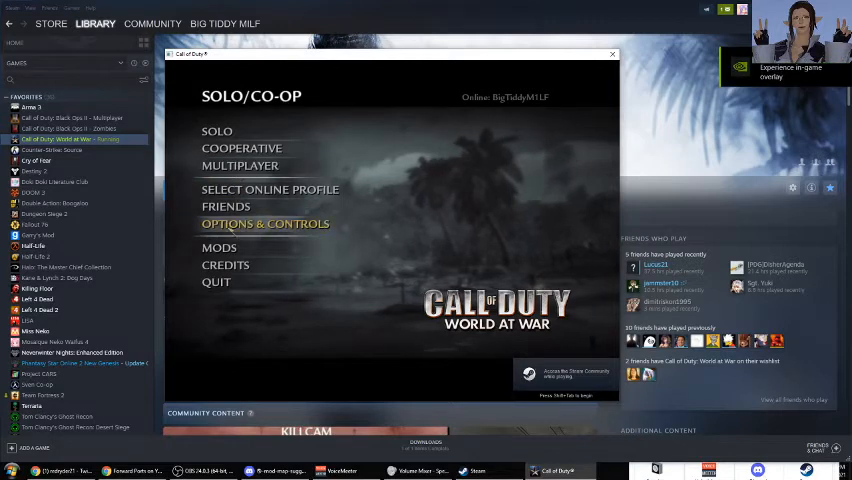
left_click(228, 247)
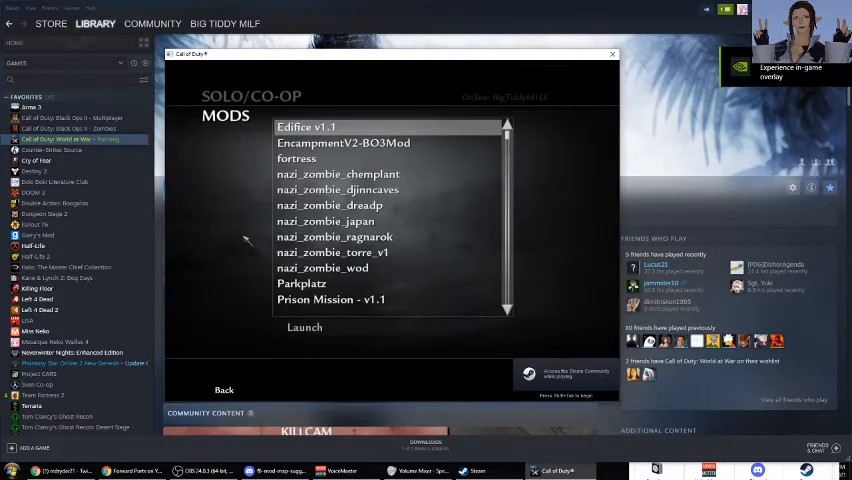
left_click(360, 206)
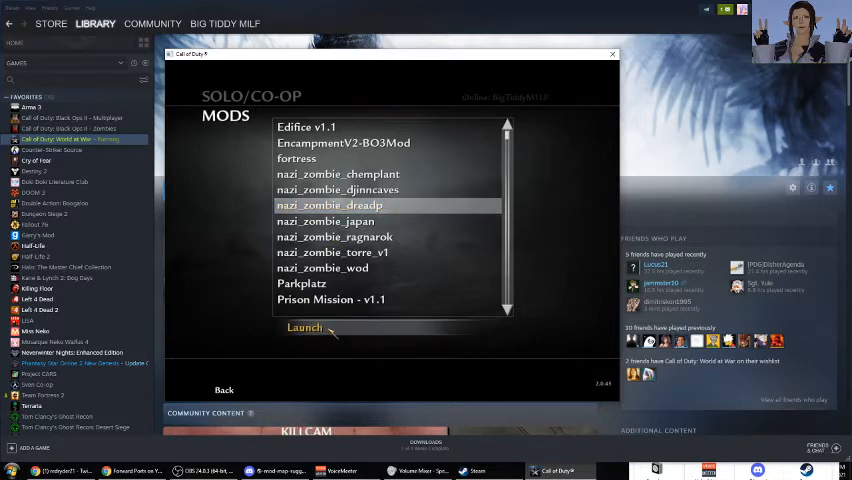
left_click(315, 328)
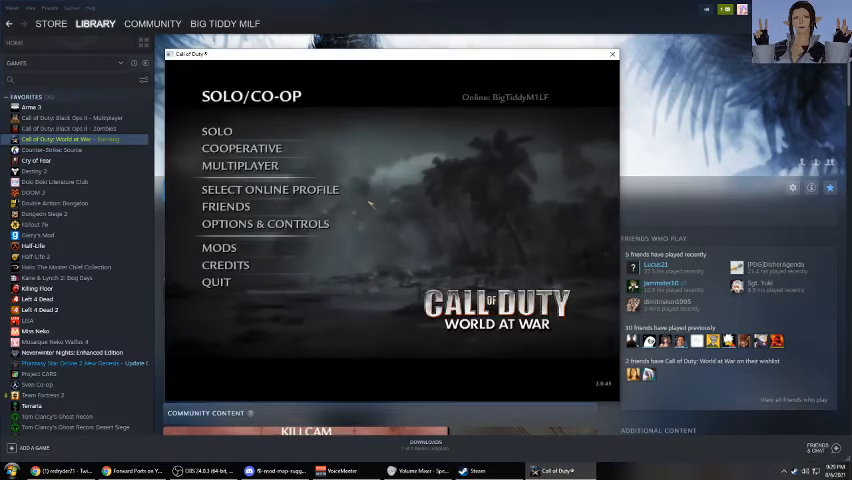
Decline switching to multiplayer, then open and leave a public co-op lobby
left_click(250, 165)
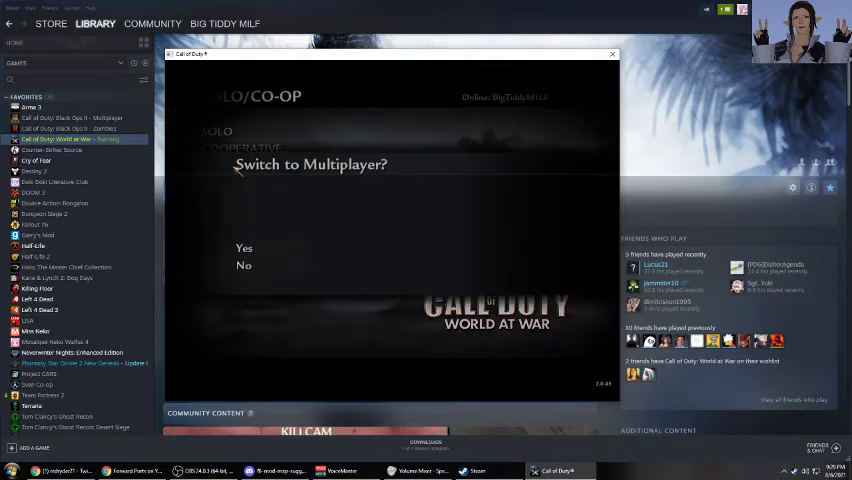
left_click(244, 264)
left_click(245, 148)
left_click(245, 153)
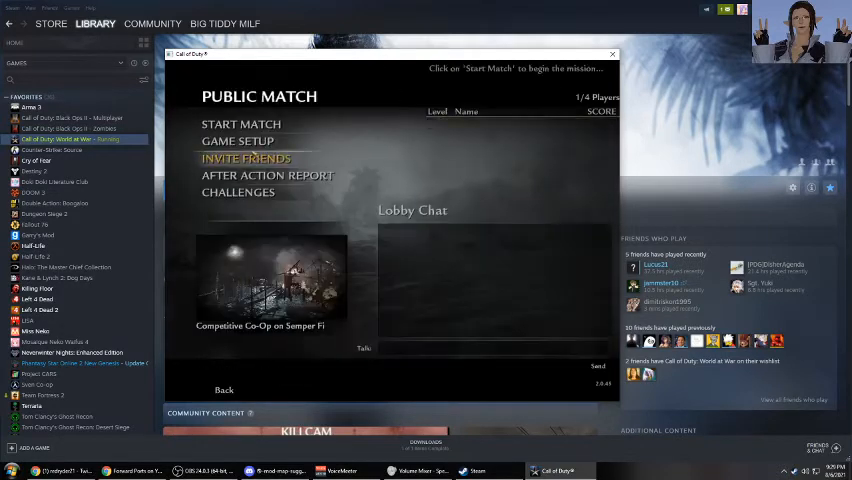
left_click(228, 390)
left_click(262, 249)
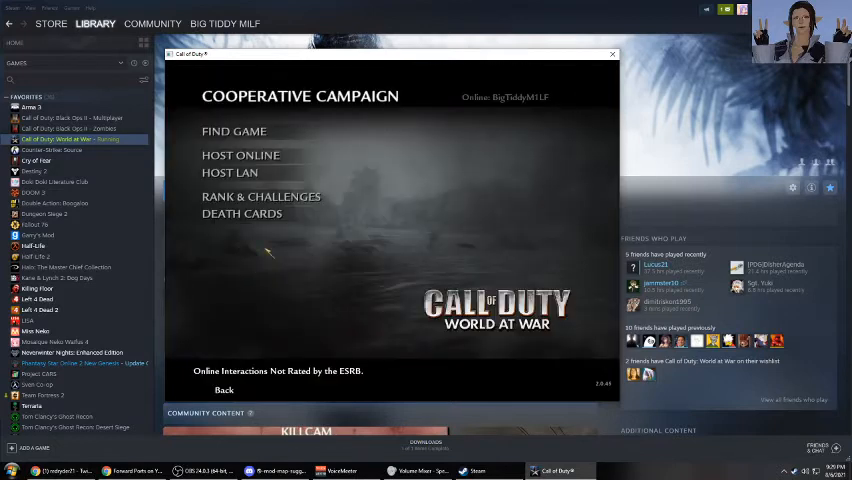
left_click(224, 390)
Browse the Nazi Zombies mission select and the Mods list, returning to the main menu
left_click(216, 130)
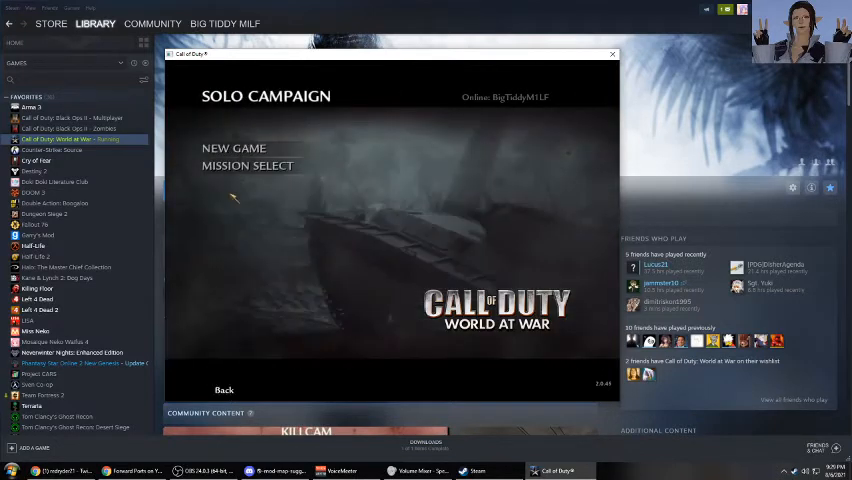
left_click(248, 165)
left_click(235, 336)
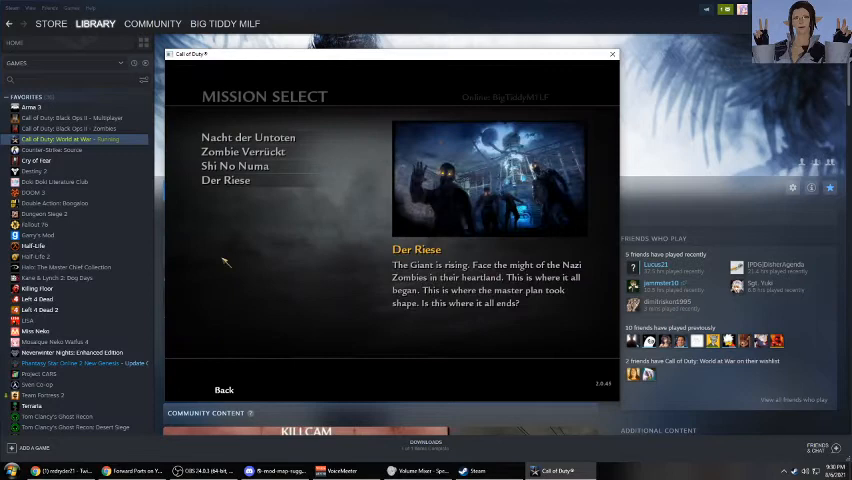
left_click(224, 390)
left_click(226, 390)
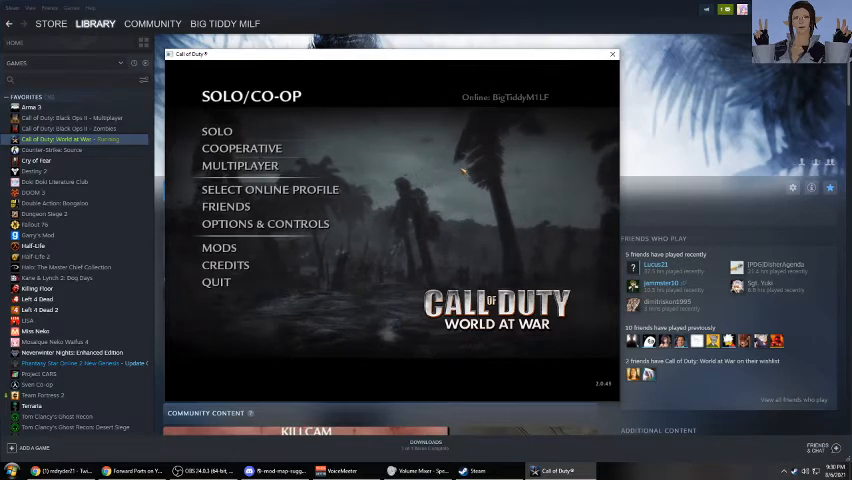
left_click(215, 248)
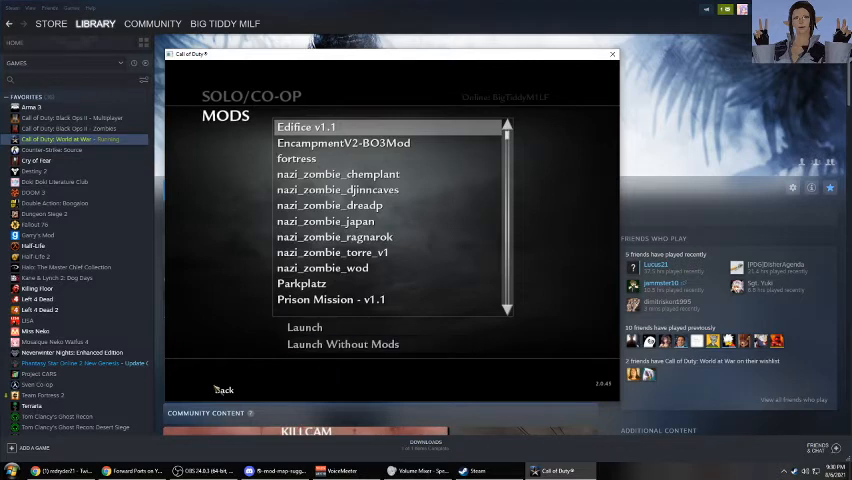
left_click(222, 390)
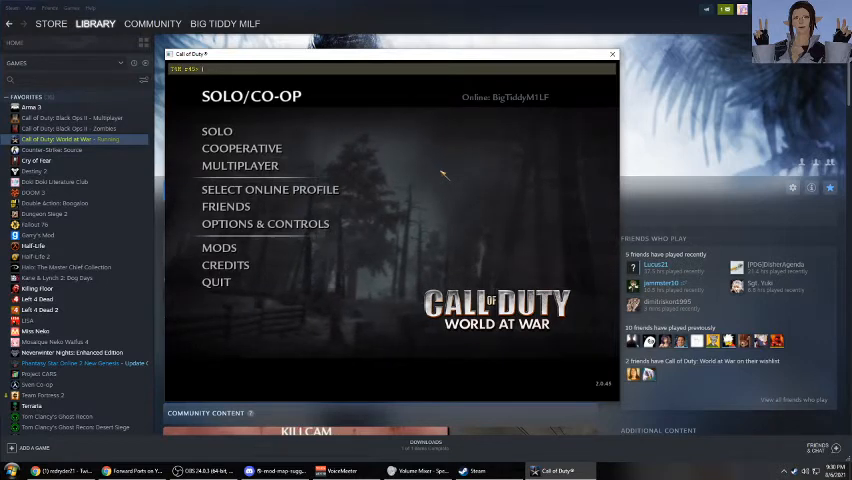
type("devmap nazi_zombie_")
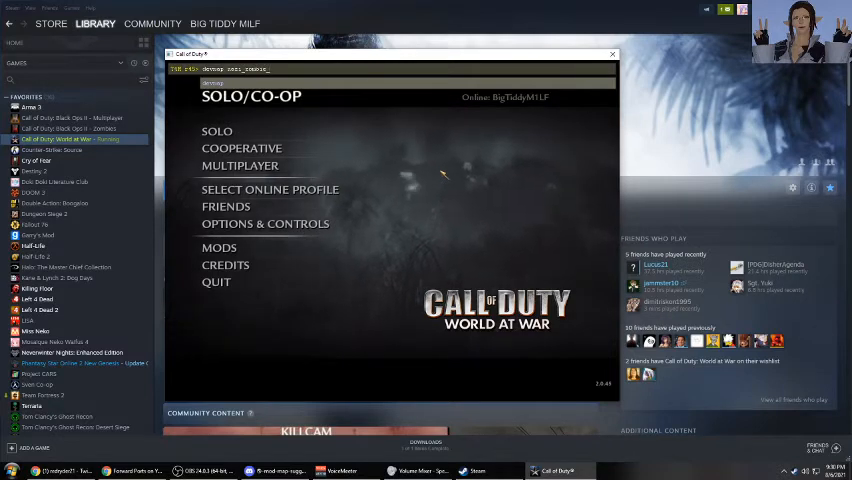
type("drond")
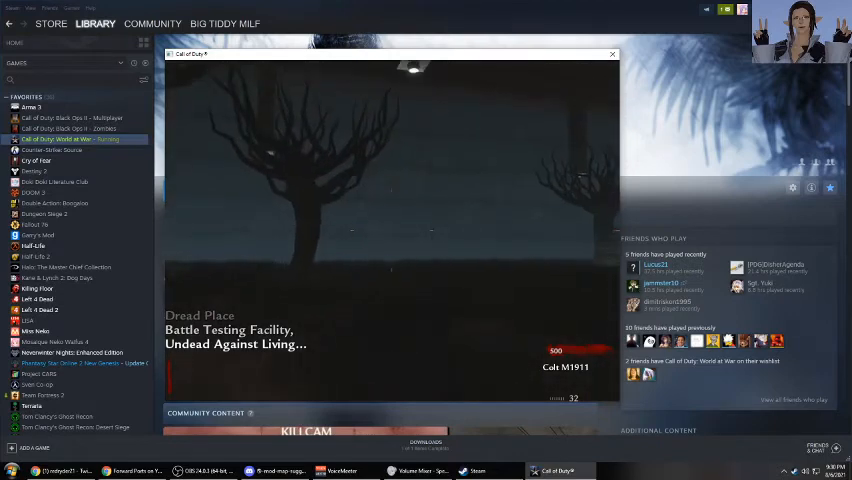
Pause the Dread Place match and quit back to the main menu
key("Escape")
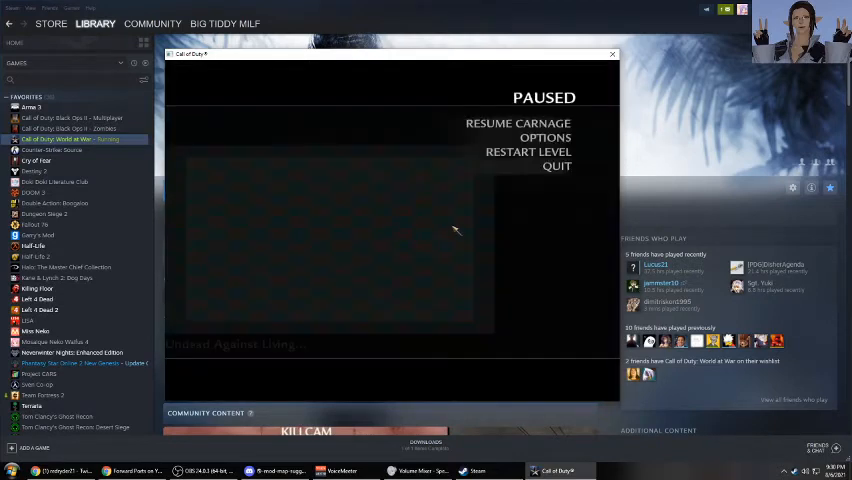
left_click(556, 166)
left_click(250, 265)
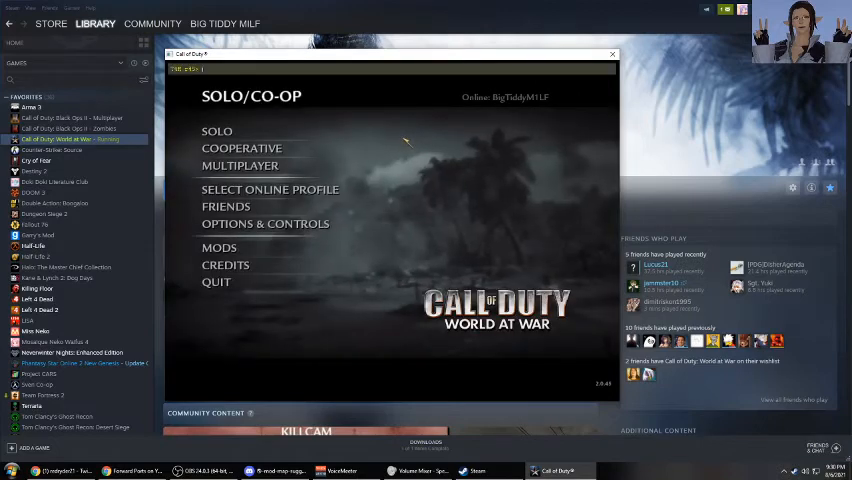
type("map")
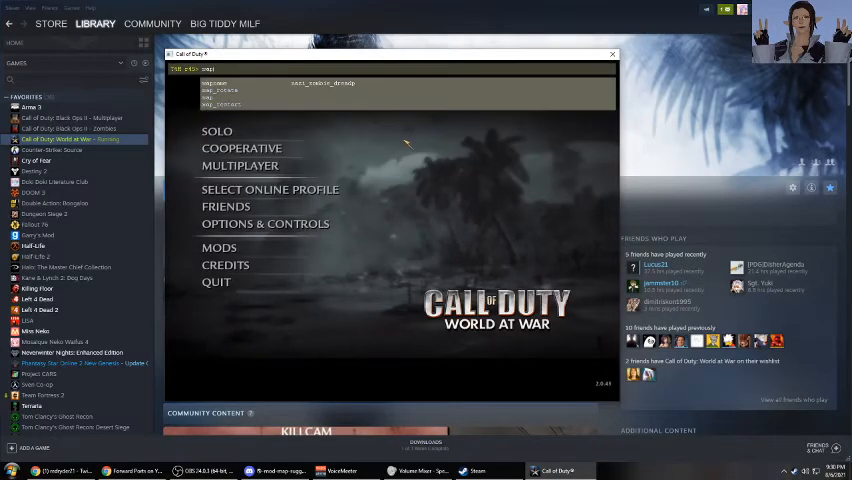
type(" na")
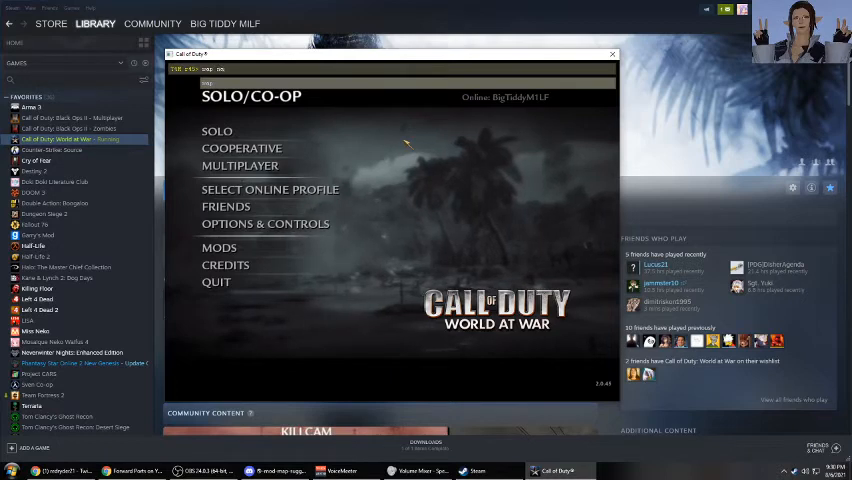
type("zi")
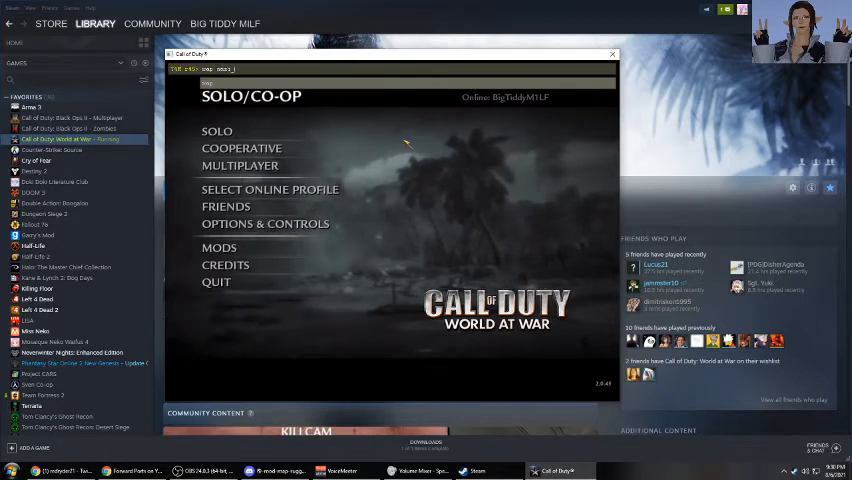
type("_zombie")
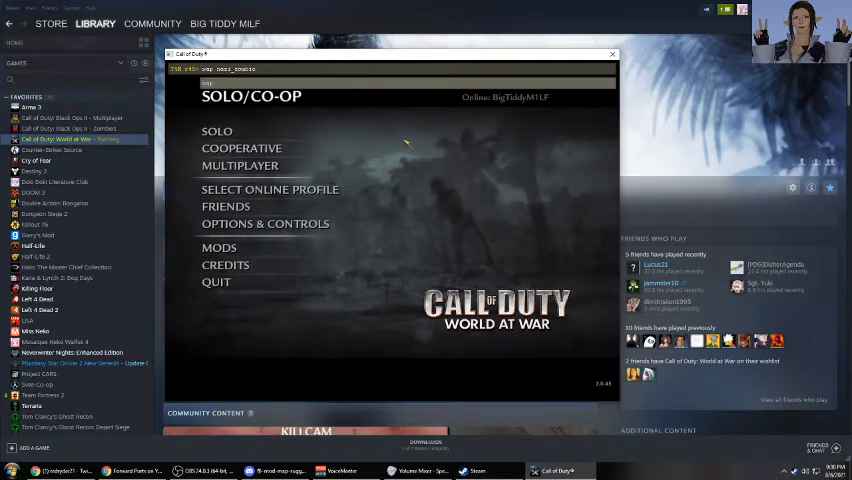
Load map nazi_zombie_dreadp again, quit the level, then quit the game
key("BackSpace")
key("BackSpace")
key("BackSpace")
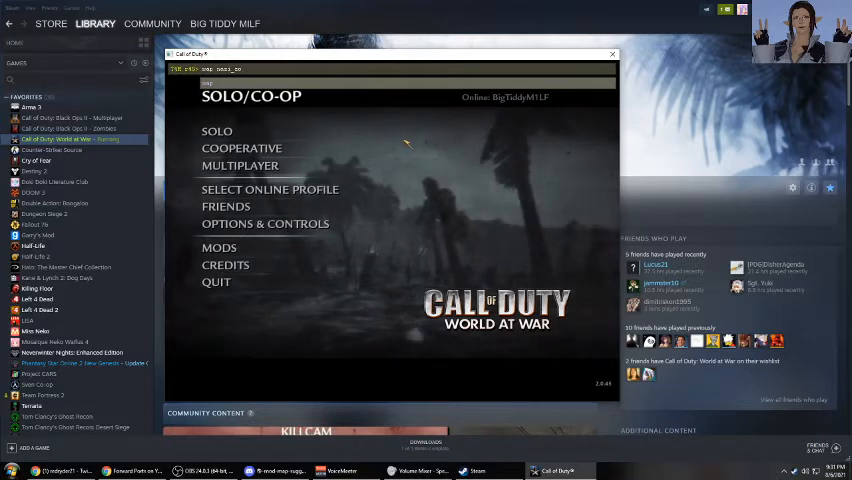
type("mbie")
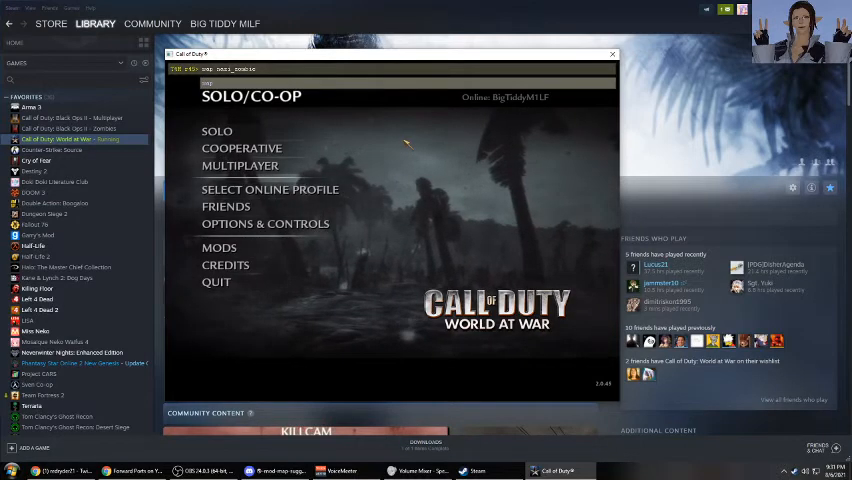
type("_dro")
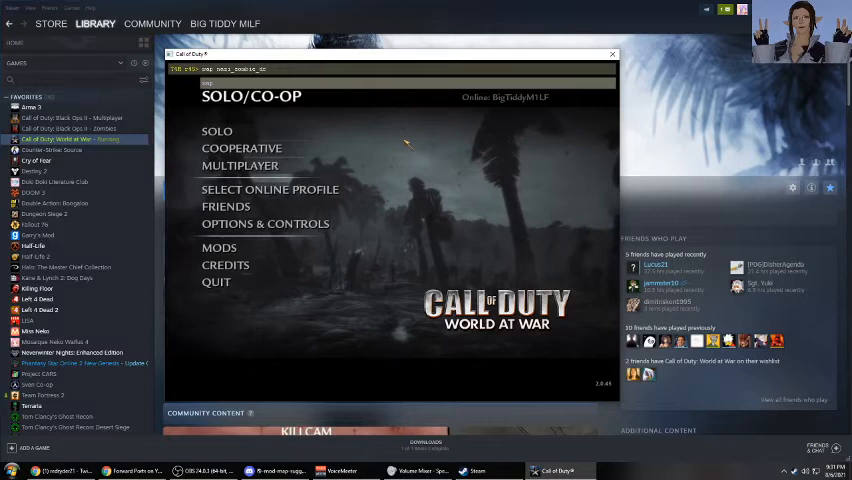
type("ad")
key("Return")
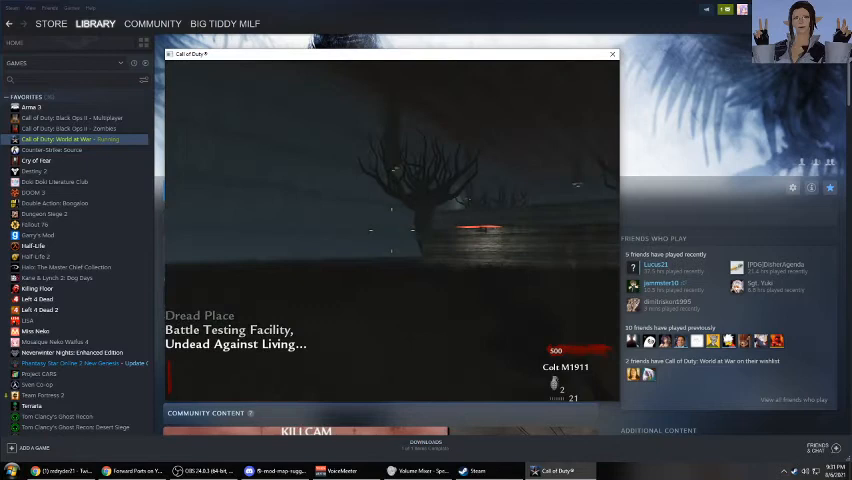
key("Escape")
left_click(557, 166)
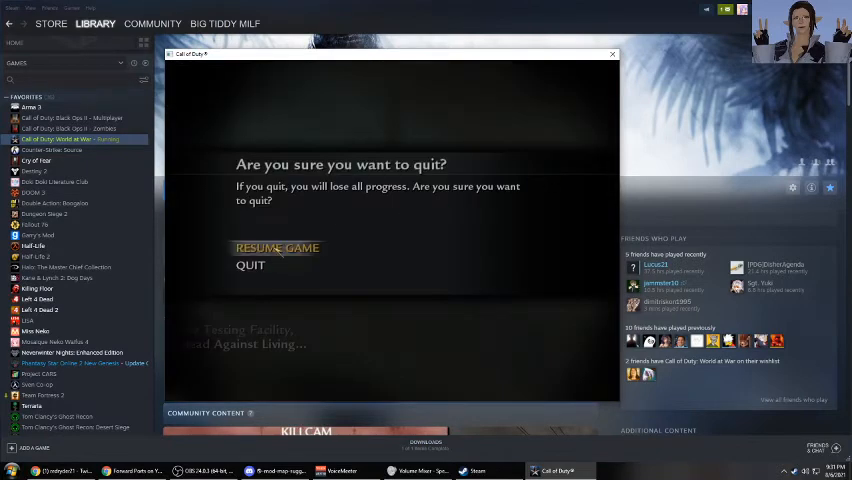
left_click(250, 265)
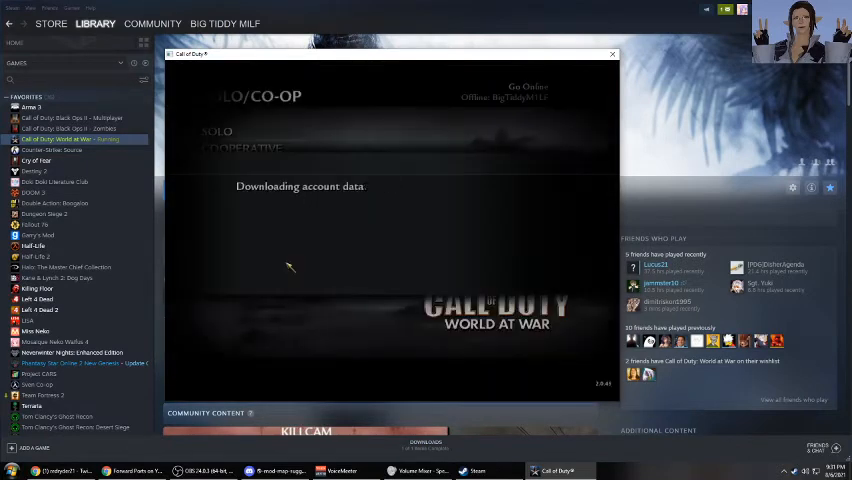
left_click(226, 279)
Close the game, minimize Steam, and arrange three UGX map installers in an upper desktop row
left_click(322, 246)
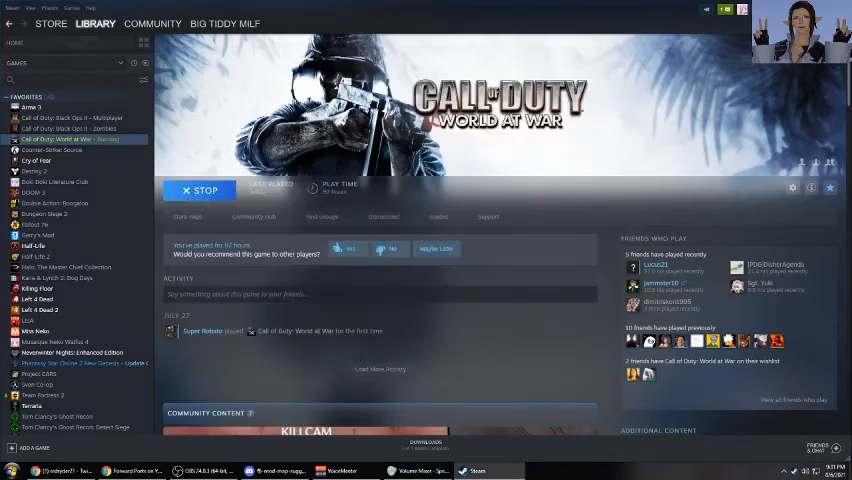
left_click(803, 8)
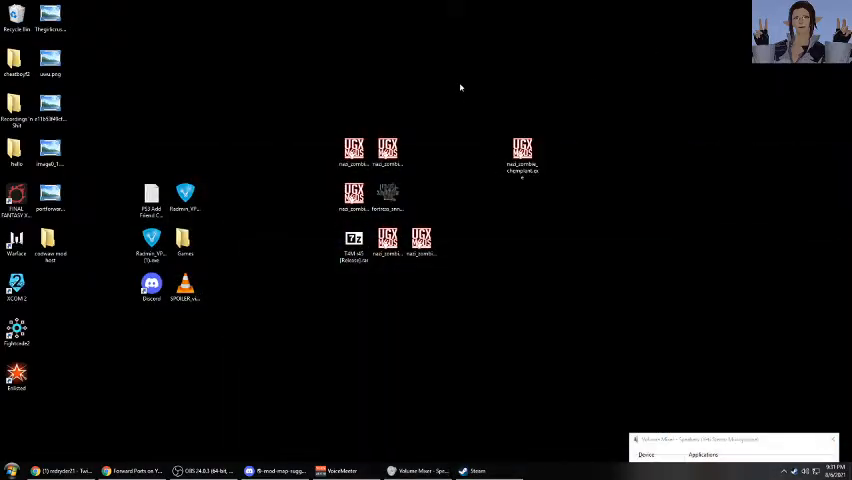
left_click_drag(354, 150, 290, 106)
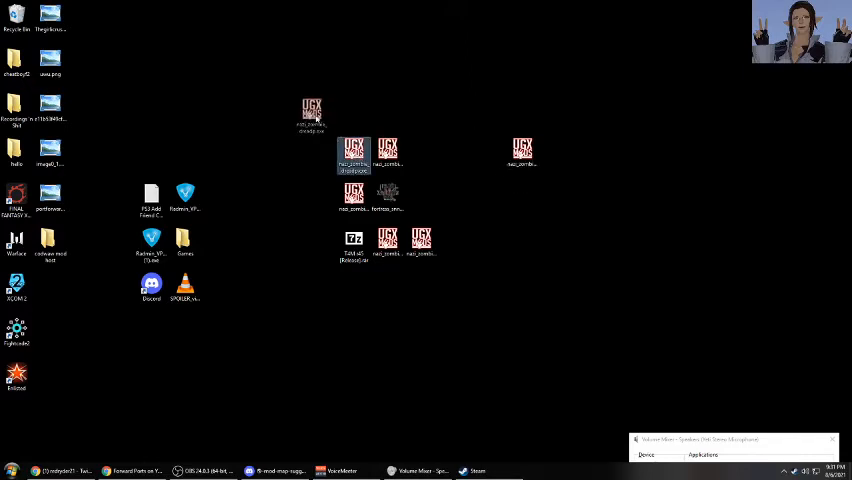
left_click_drag(388, 150, 354, 106)
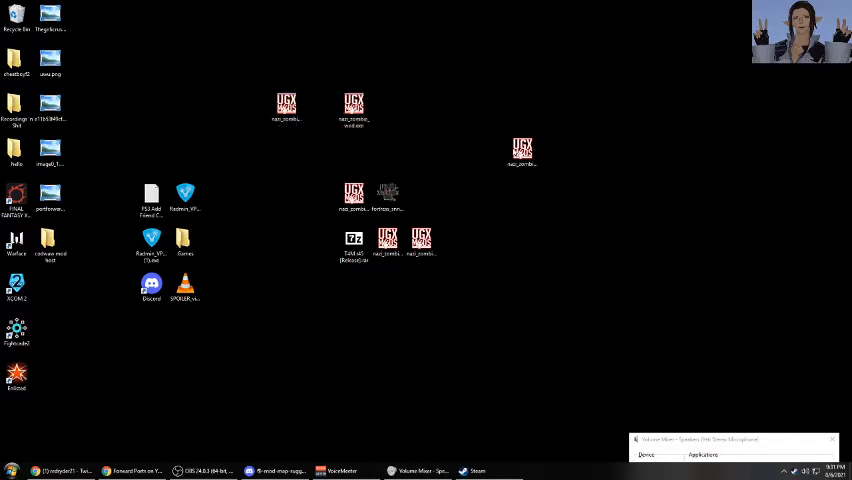
left_click(522, 155)
left_click_drag(522, 155, 420, 106)
left_click(329, 124)
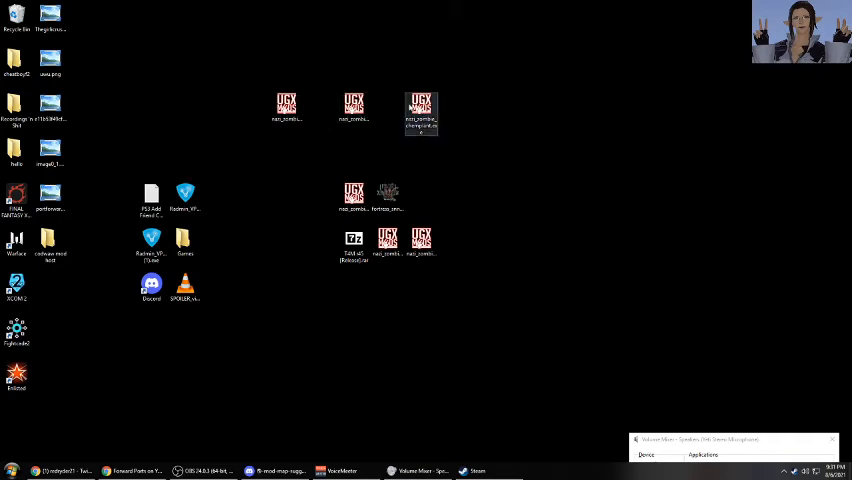
Launch the nazi_zombie_chemplant UGX map installer
double_click(413, 110)
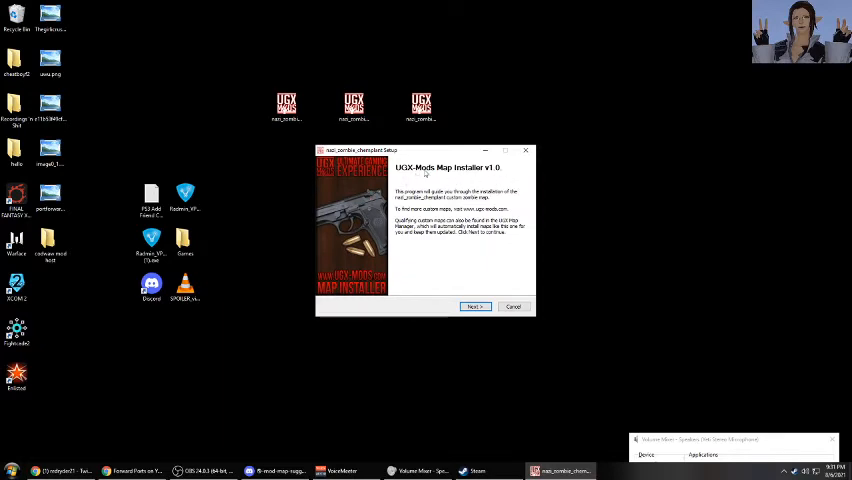
Quit the chemplant installer without installing and return the UGX icon to the cluster
left_click(524, 151)
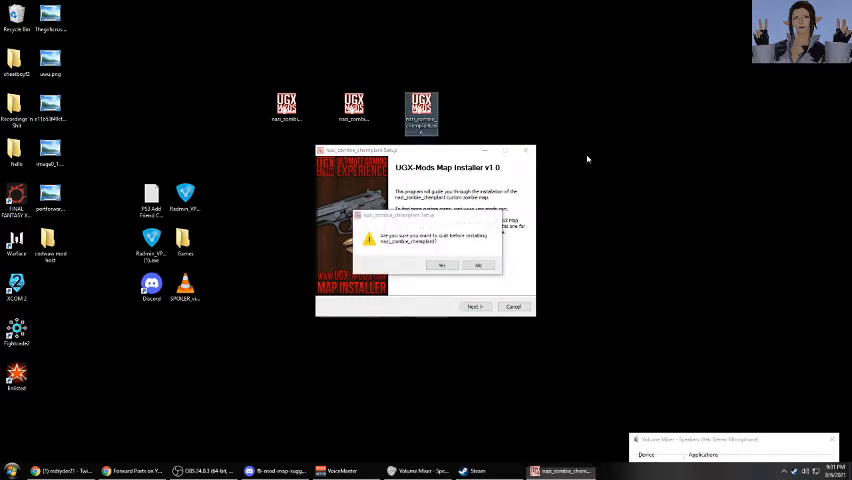
left_click(441, 265)
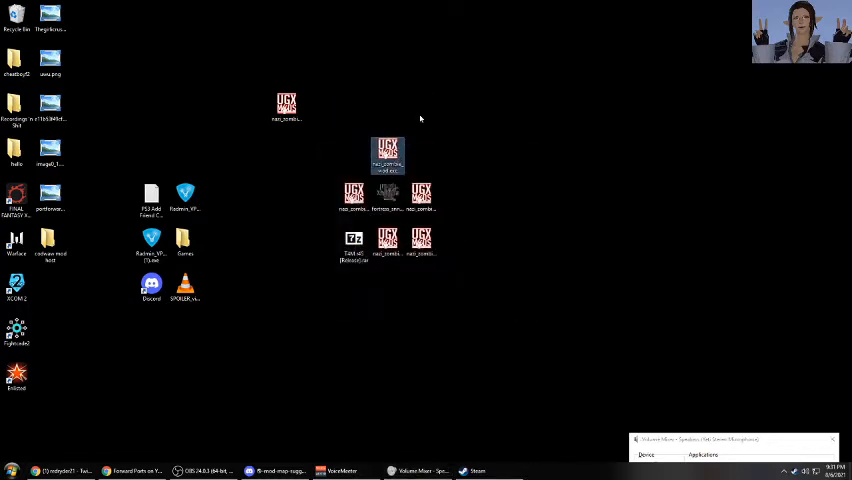
left_click_drag(354, 158, 356, 158)
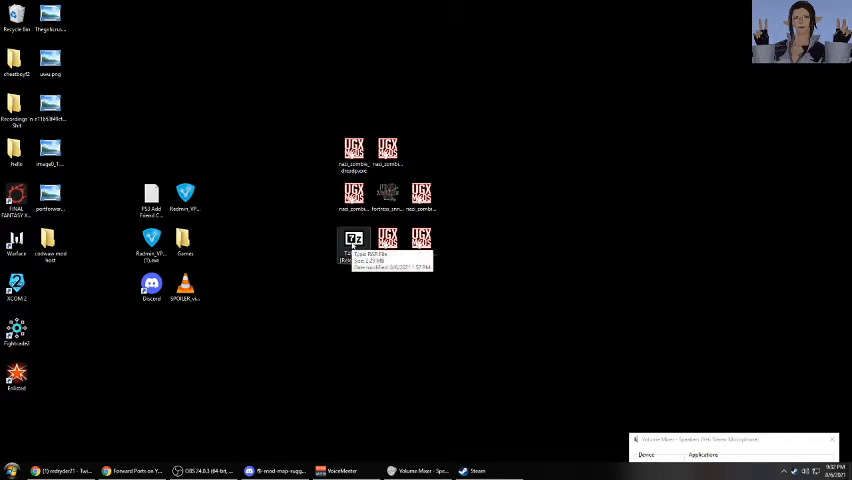
Open the T4M r45 .rar from the desktop in 7-Zip and reposition its window
double_click(352, 244)
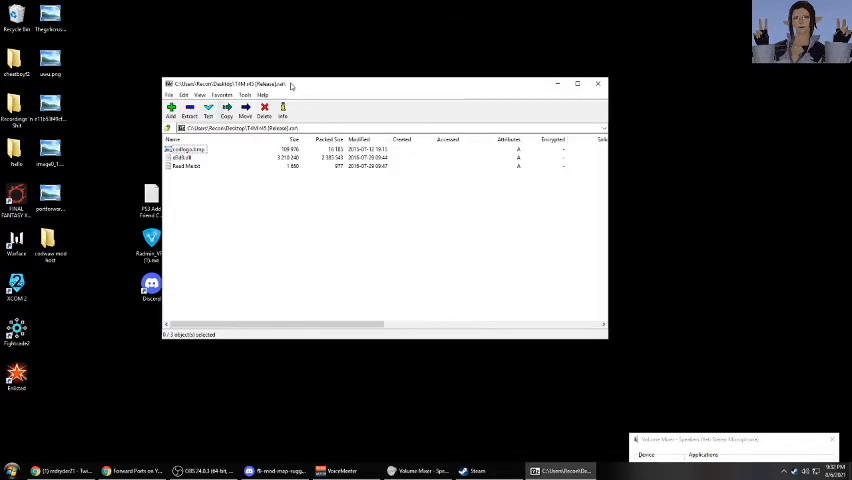
mouse_move(291, 86)
left_mouse_down()
mouse_move(399, 78)
mouse_move(492, 99)
mouse_move(493, 287)
mouse_move(491, 89)
mouse_move(504, 73)
left_mouse_up()
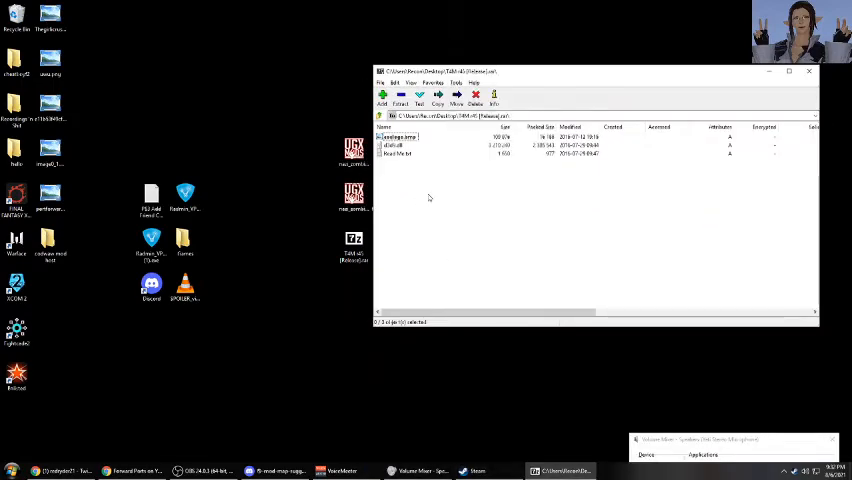
Switch to Discord's mod-map-suggestions channel
left_click(270, 471)
scroll(439, 253, "down", 3)
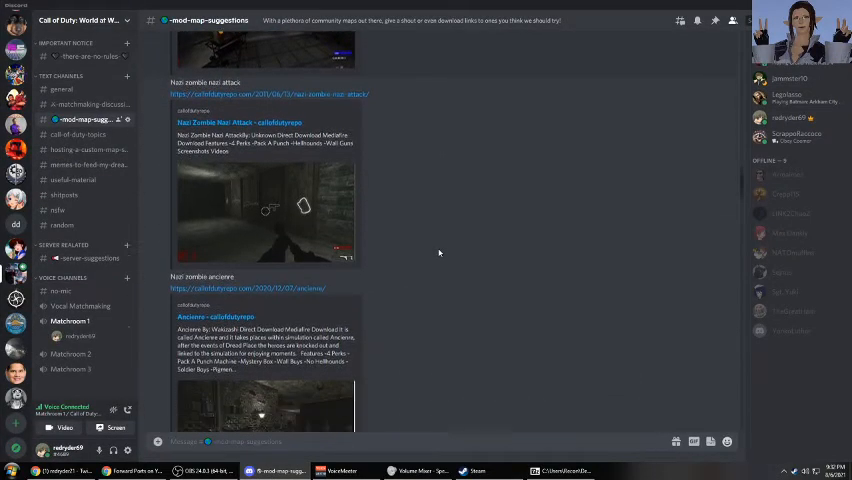
scroll(439, 253, "up", 2)
scroll(438, 255, "up", 3)
scroll(437, 258, "up", 2)
scroll(437, 258, "down", 3)
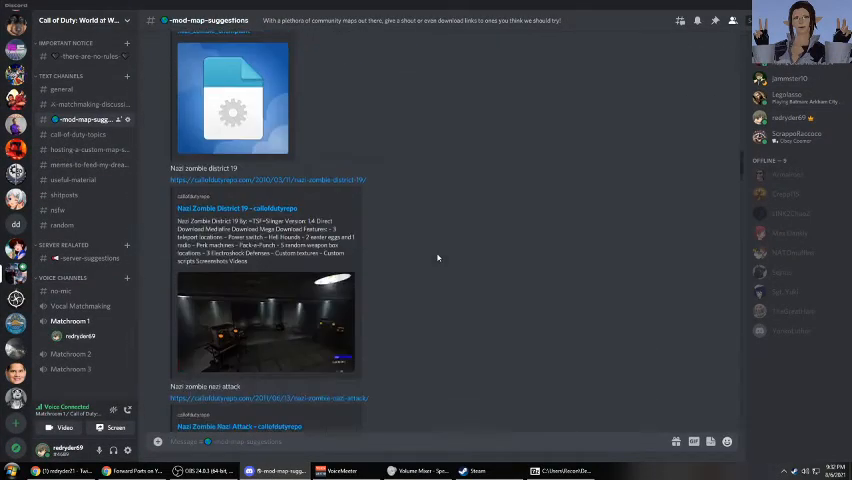
scroll(437, 257, "down", 3)
scroll(437, 256, "down", 3)
scroll(436, 253, "down", 3)
scroll(436, 253, "down", 3)
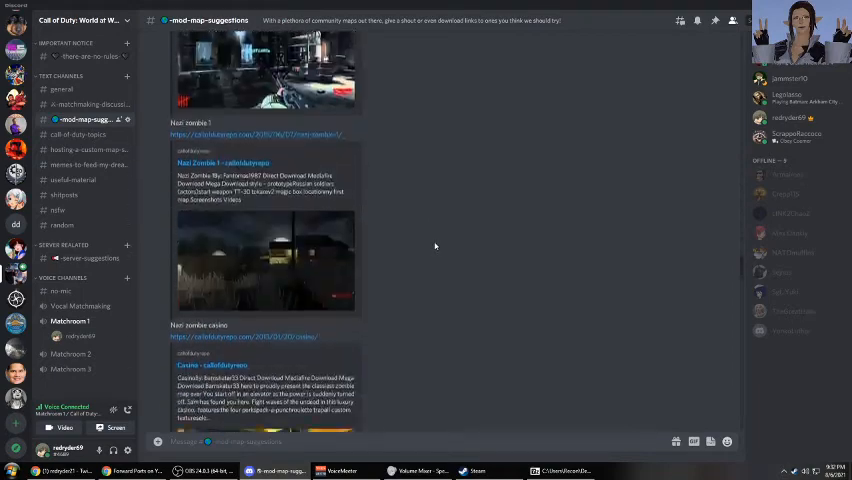
scroll(435, 245, "down", 3)
scroll(435, 244, "down", 3)
scroll(435, 243, "down", 3)
scroll(435, 243, "down", 3)
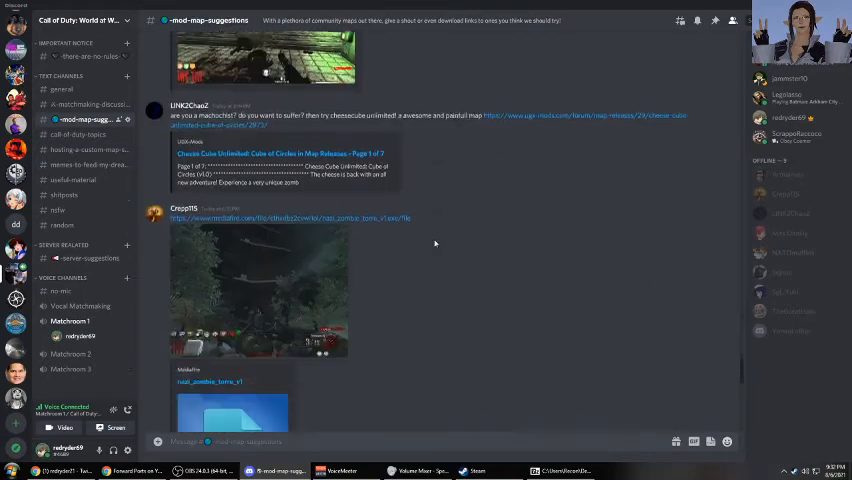
scroll(435, 243, "down", 1)
scroll(435, 243, "up", 1)
scroll(434, 243, "up", 1)
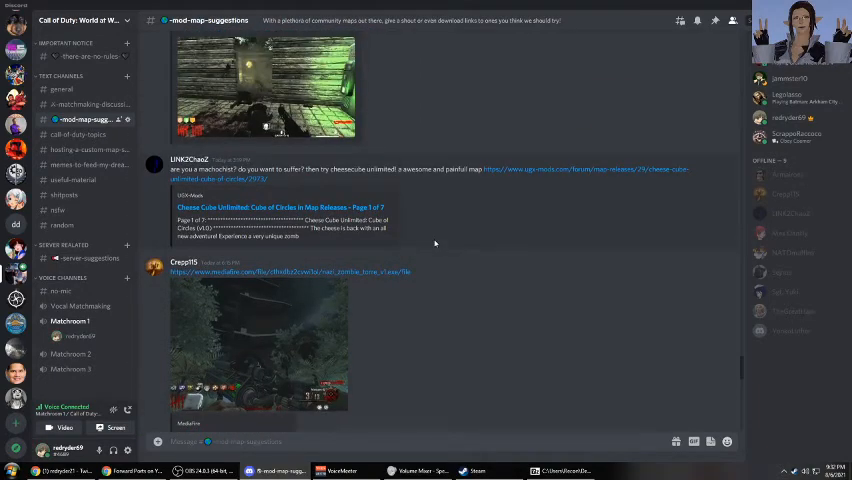
scroll(435, 243, "down", 5)
scroll(435, 243, "down", 2)
scroll(435, 243, "up", 3)
scroll(435, 243, "up", 3)
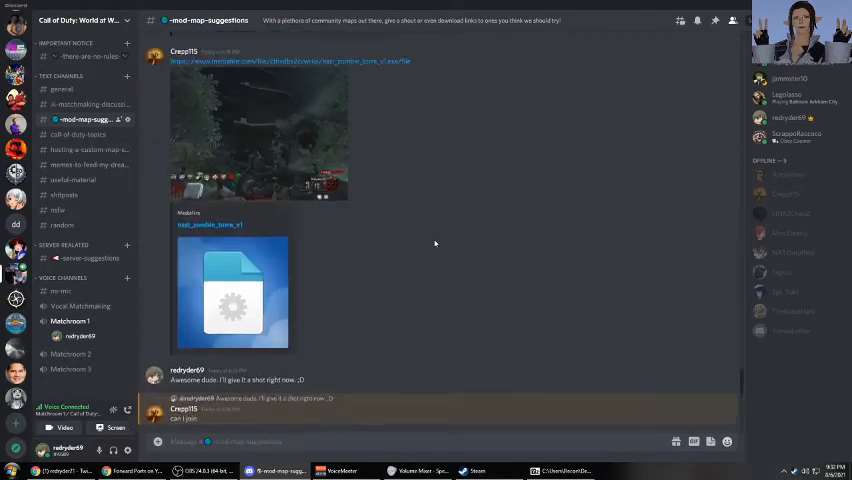
scroll(435, 243, "up", 5)
scroll(435, 243, "up", 5)
scroll(435, 243, "up", 5)
scroll(435, 243, "up", 5)
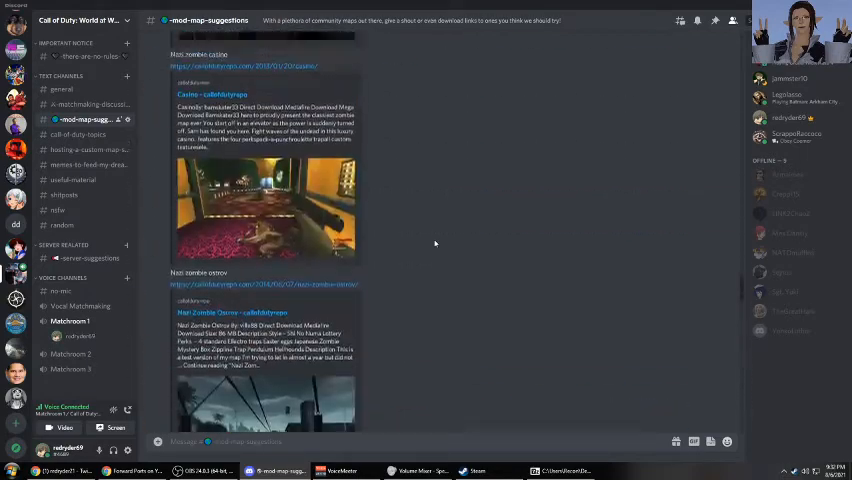
scroll(435, 243, "up", 5)
scroll(435, 243, "up", 5)
scroll(435, 243, "up", 5)
scroll(435, 243, "up", 5)
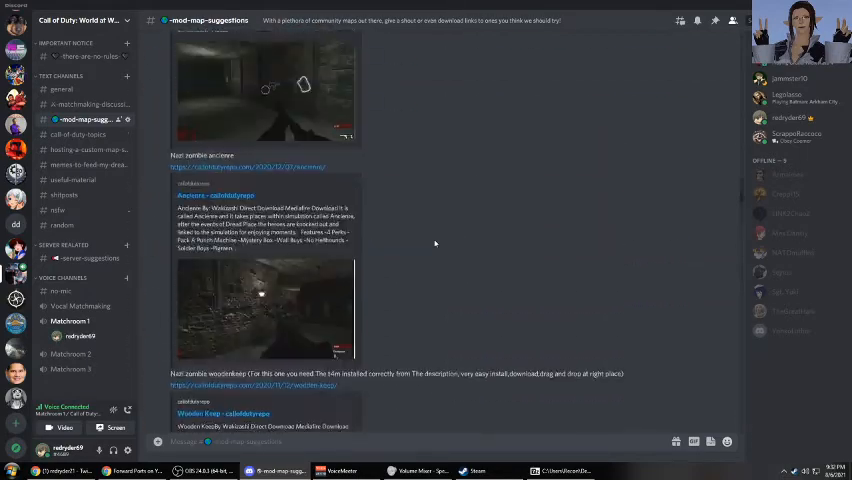
scroll(435, 243, "up", 5)
scroll(435, 243, "up", 5)
scroll(435, 243, "up", 5)
scroll(435, 243, "up", 5)
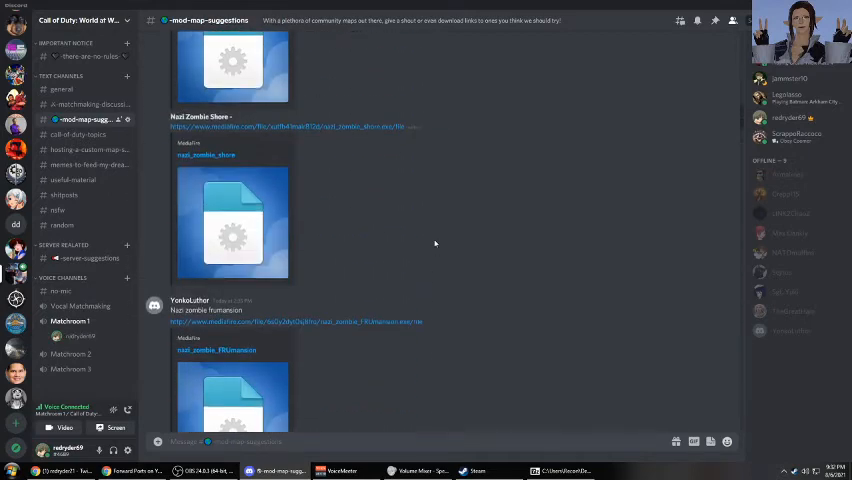
scroll(435, 243, "up", 5)
scroll(435, 243, "up", 5)
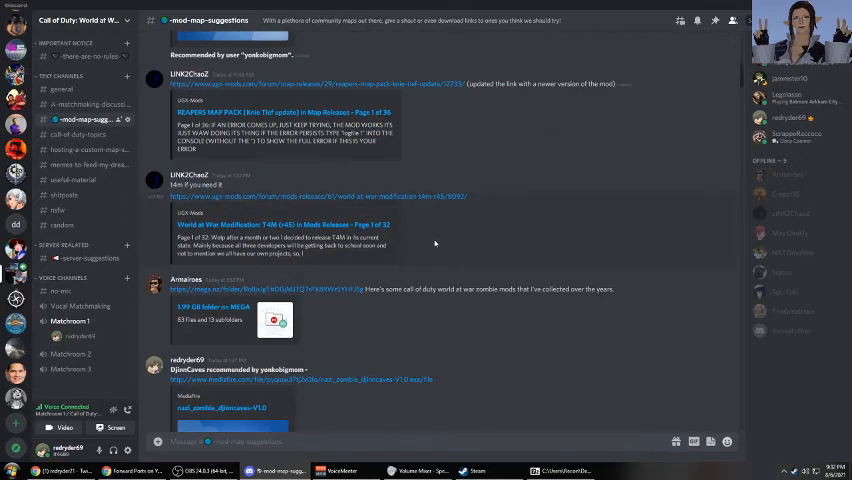
scroll(435, 243, "up", 1)
scroll(435, 243, "up", 2)
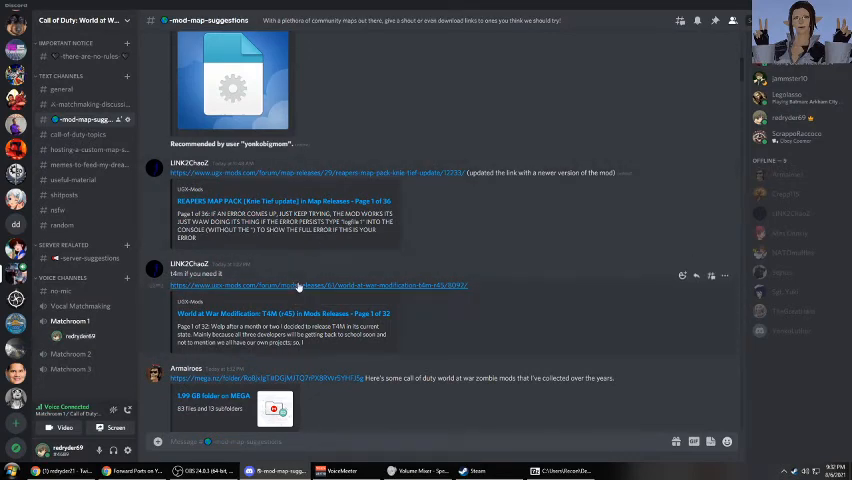
Open the T4M r45 UGX-Mods forum thread from Discord in a maximized browser
left_click(298, 287)
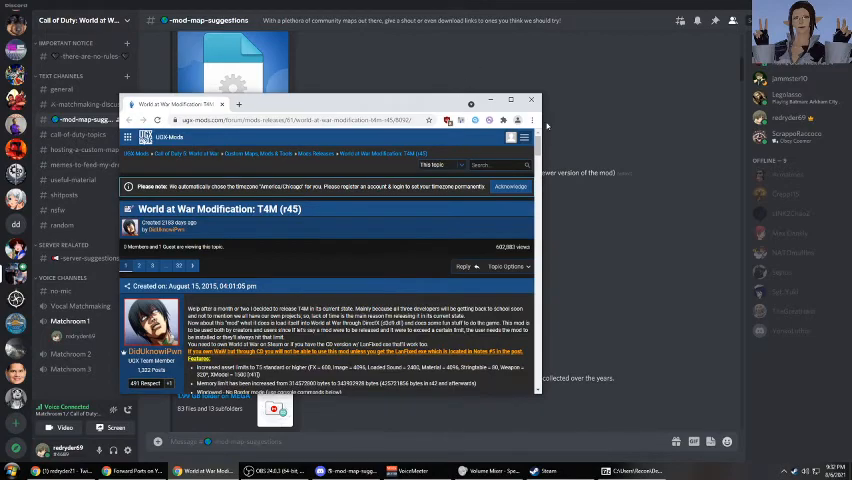
double_click(440, 103)
scroll(422, 300, "down", 5)
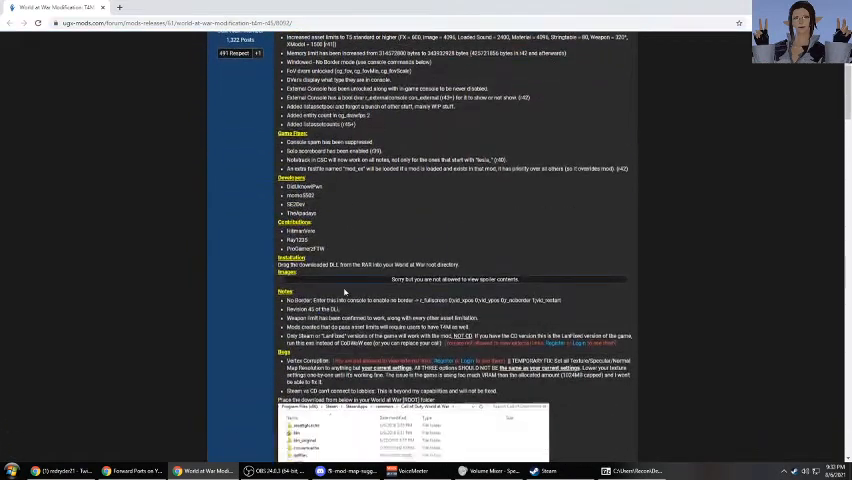
scroll(422, 300, "up", 5)
scroll(358, 151, "down", 5)
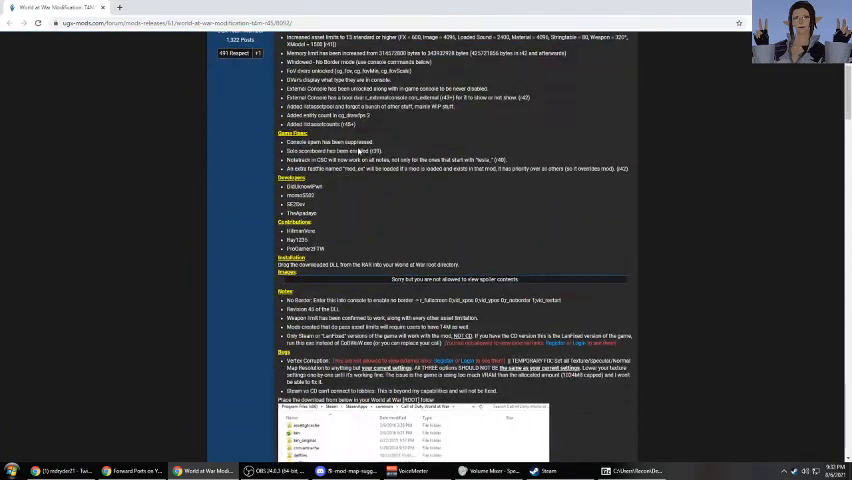
scroll(358, 151, "down", 3)
scroll(358, 151, "down", 3)
scroll(358, 151, "down", 1)
scroll(358, 151, "down", 4)
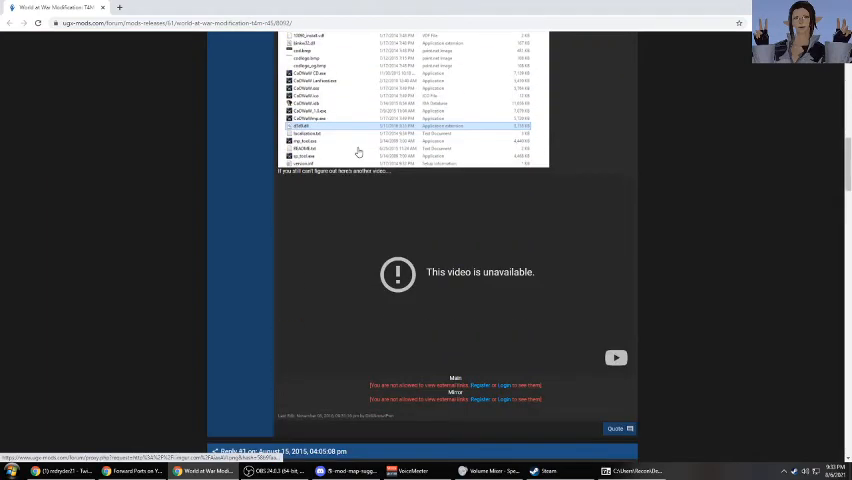
scroll(502, 400, "up", 5)
scroll(502, 390, "up", 5)
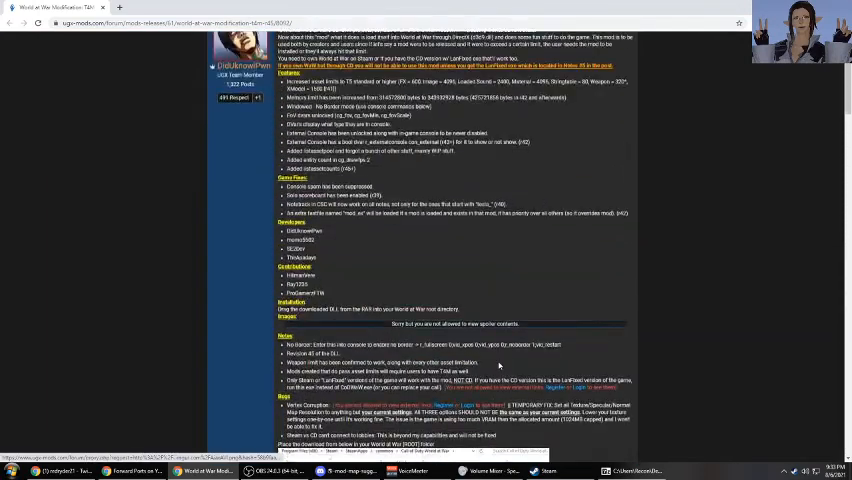
scroll(499, 365, "up", 6)
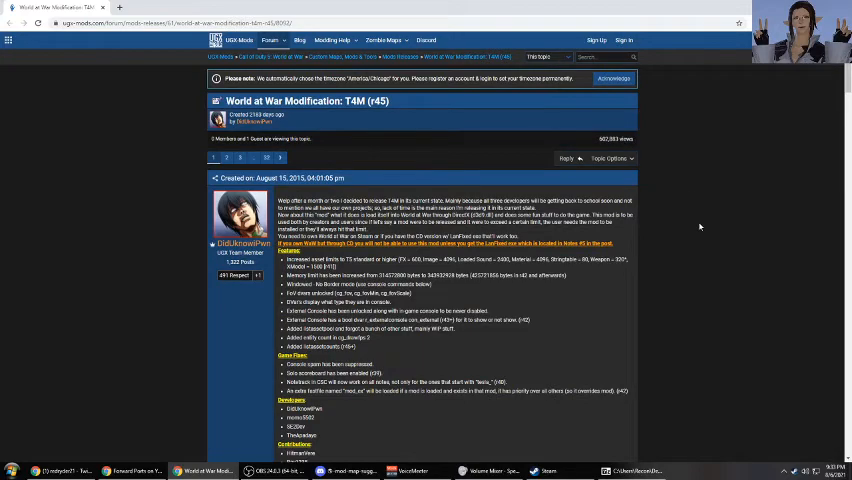
right_click(703, 276)
left_click(669, 172)
scroll(669, 171, "down", 4)
scroll(669, 171, "down", 3)
scroll(669, 171, "down", 3)
scroll(669, 171, "down", 4)
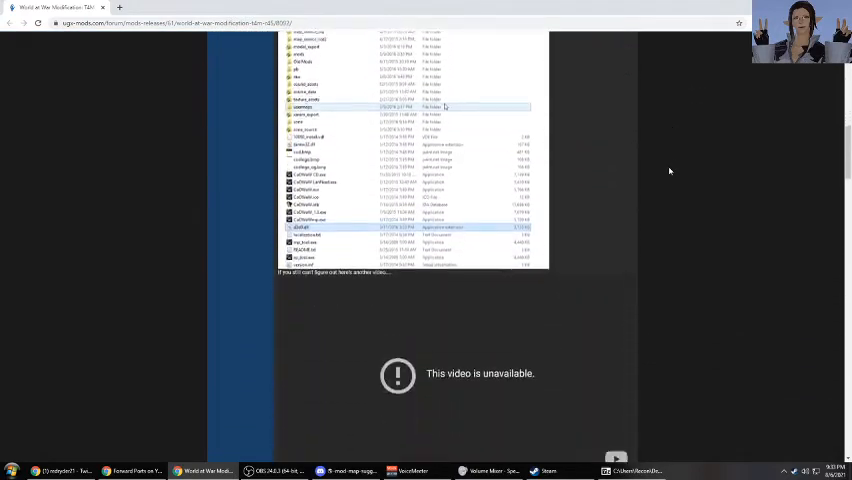
scroll(669, 171, "down", 1)
scroll(669, 171, "down", 3)
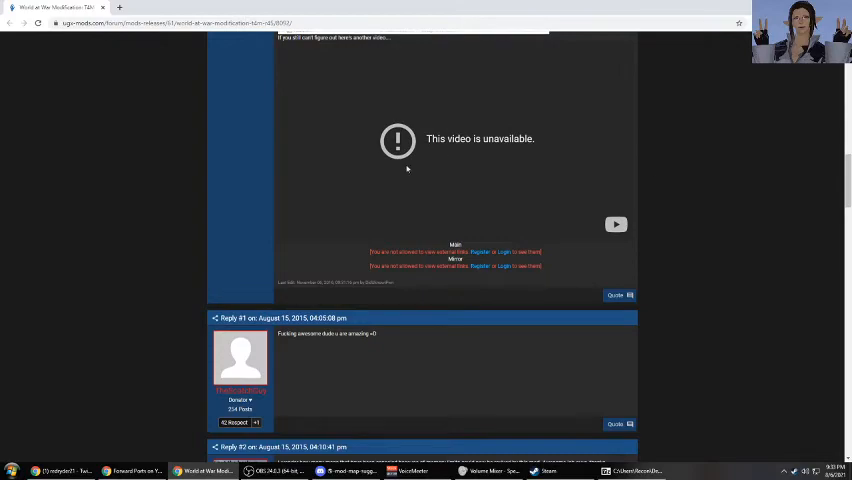
scroll(498, 259, "up", 2)
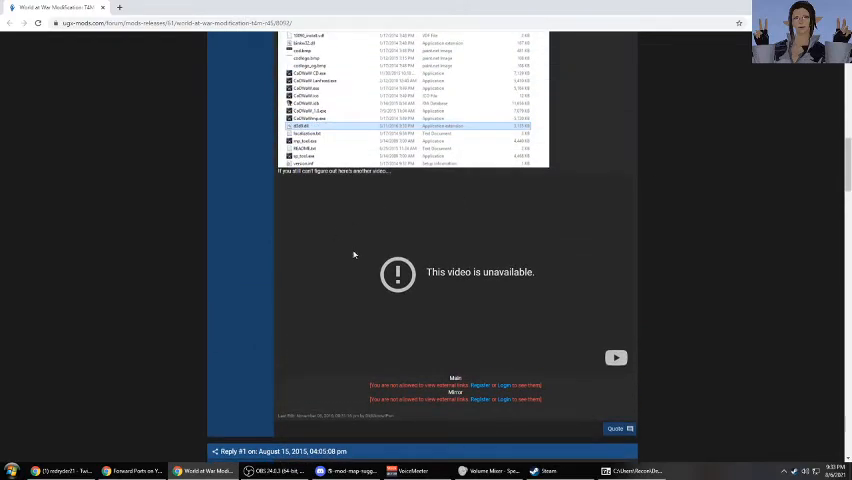
scroll(385, 232, "up", 3)
scroll(385, 232, "up", 5)
scroll(385, 232, "up", 6)
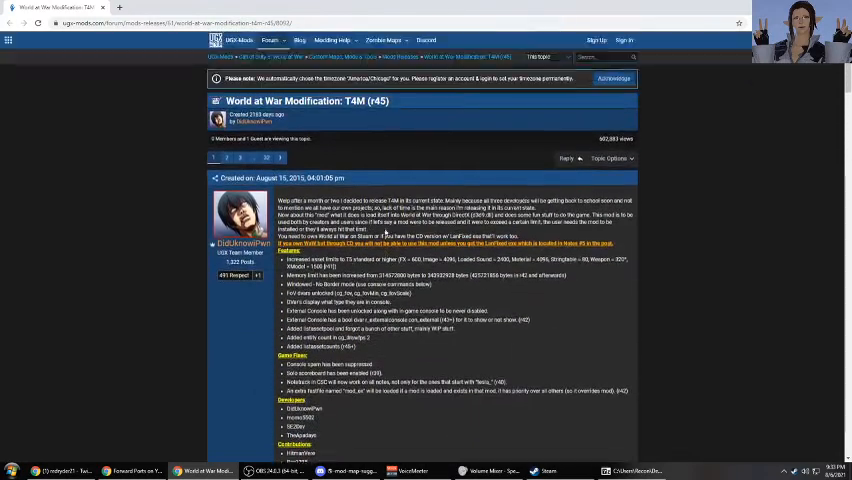
Move the archive window lower on the desktop and return to Discord
key("alt+Tab")
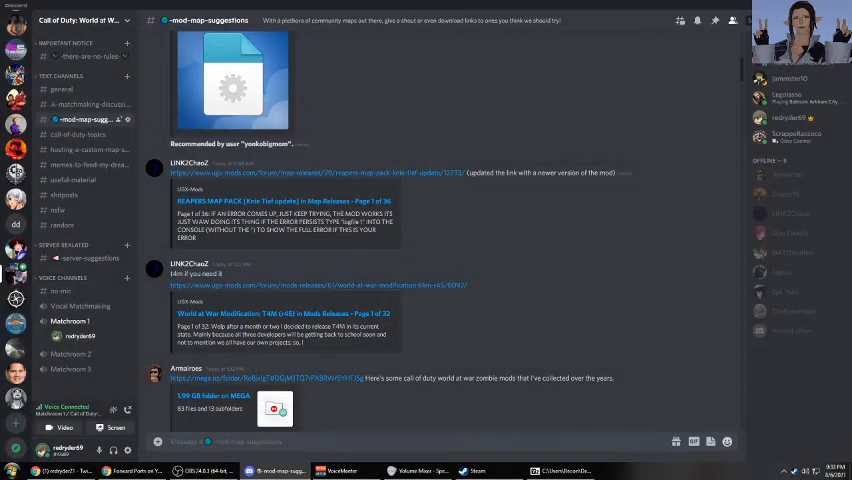
key("alt+Tab")
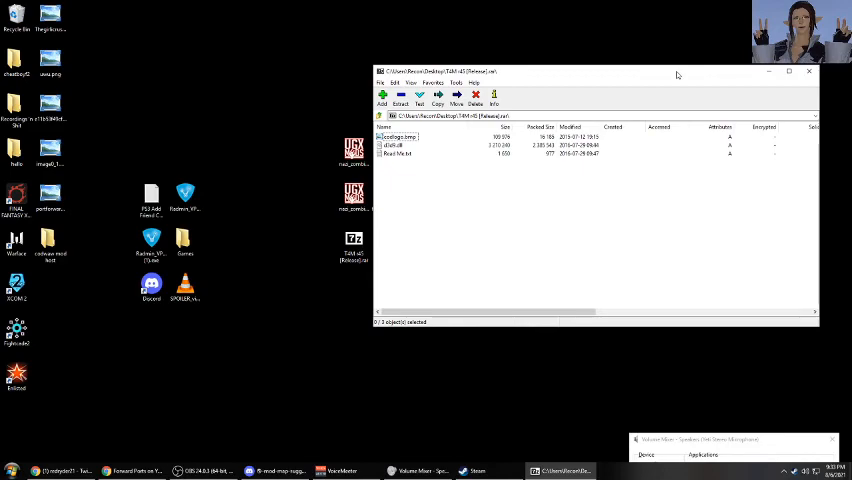
left_click_drag(678, 77, 669, 145)
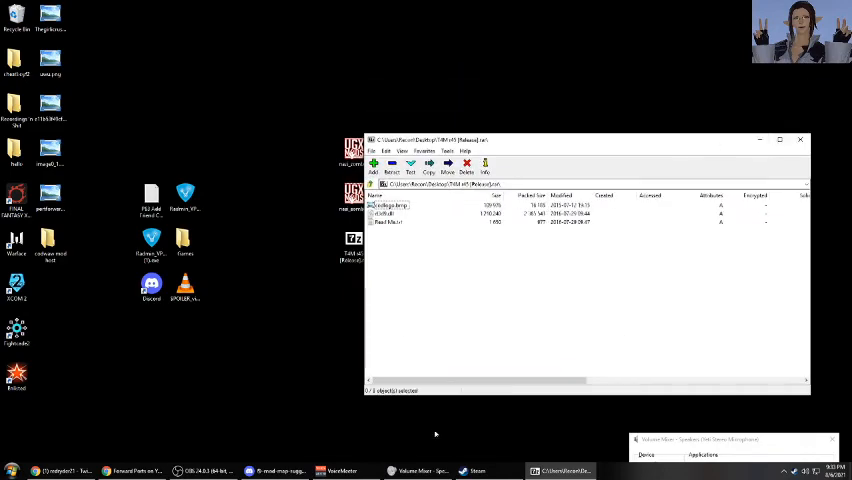
key("alt+Tab")
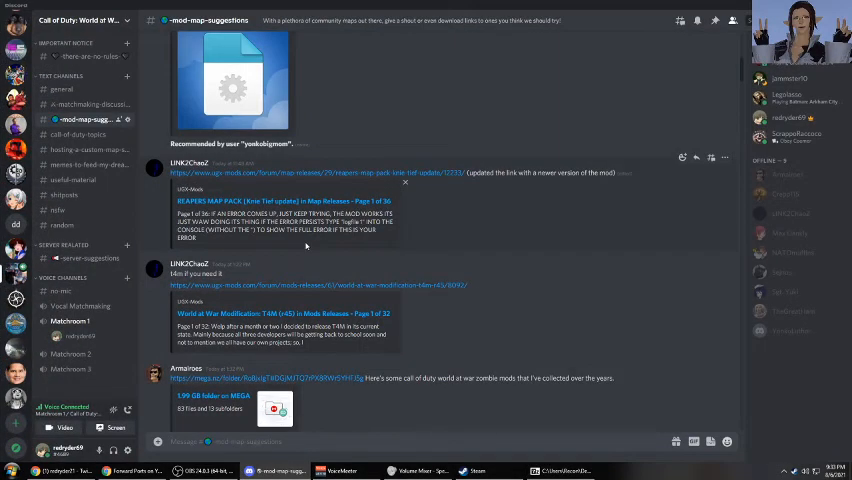
scroll(306, 246, "down", 1)
scroll(330, 266, "down", 1)
scroll(360, 290, "down", 1)
scroll(386, 314, "down", 1)
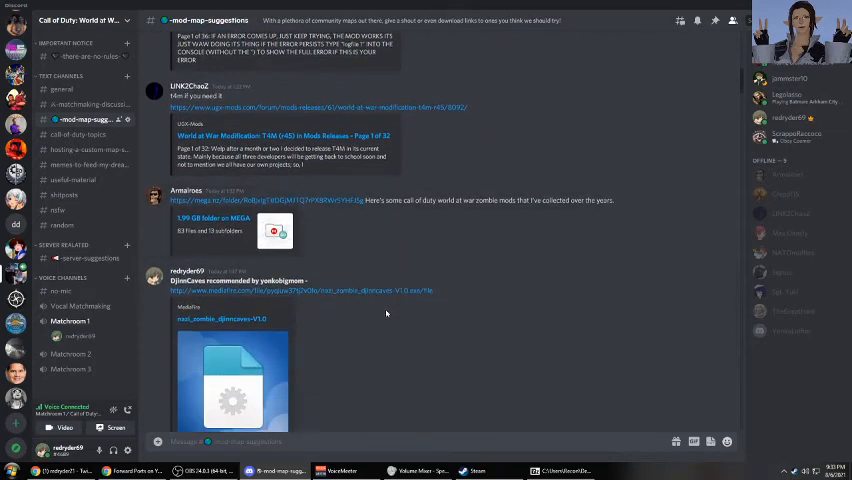
scroll(405, 268, "down", 3)
scroll(405, 268, "down", 1)
scroll(405, 268, "down", 1)
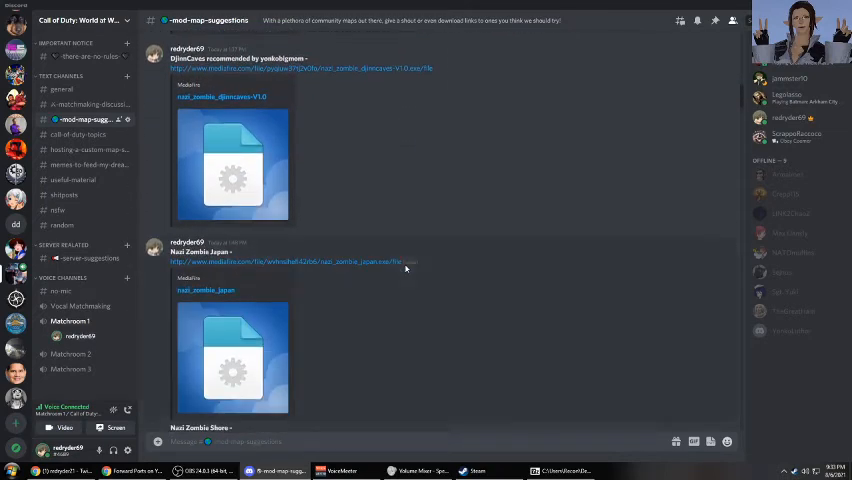
scroll(405, 268, "up", 4)
scroll(330, 235, "up", 1)
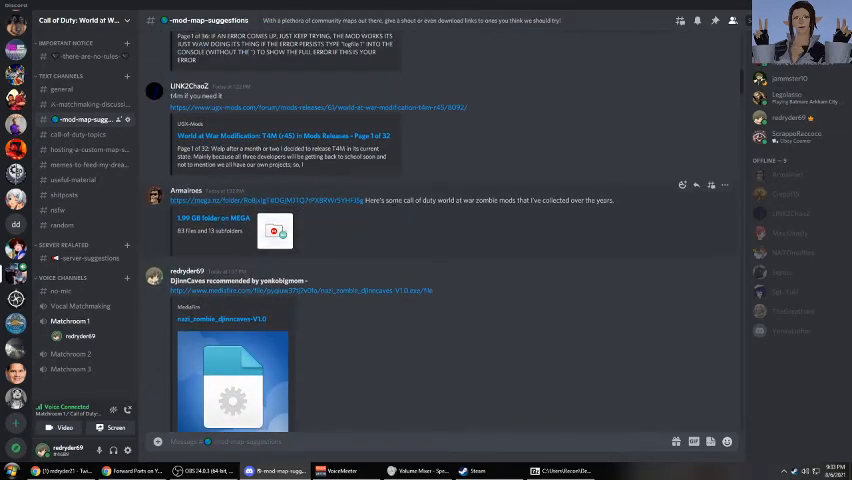
scroll(340, 120, "up", 2)
scroll(352, 138, "up", 1)
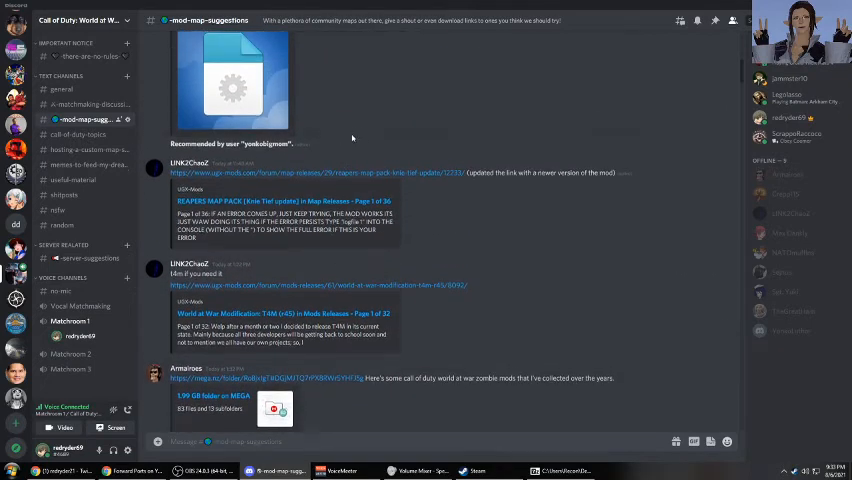
scroll(350, 150, "up", 2)
scroll(340, 220, "up", 2)
scroll(330, 278, "up", 2)
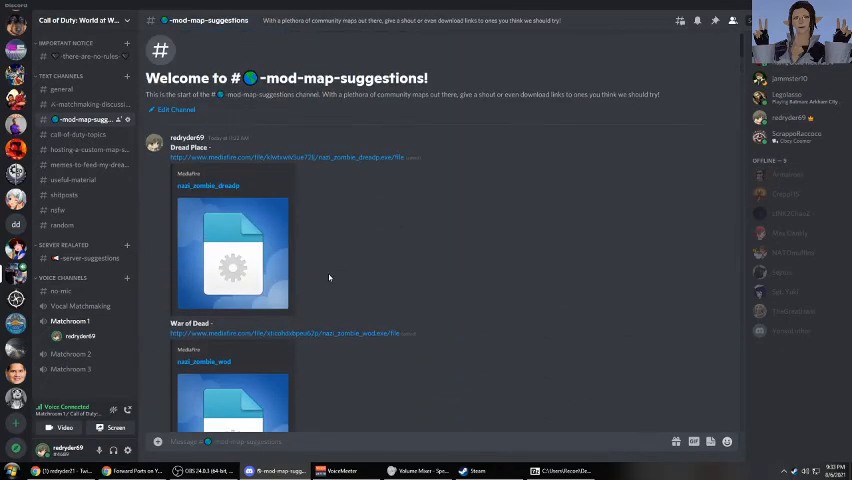
scroll(586, 290, "down", 3)
scroll(586, 290, "down", 3)
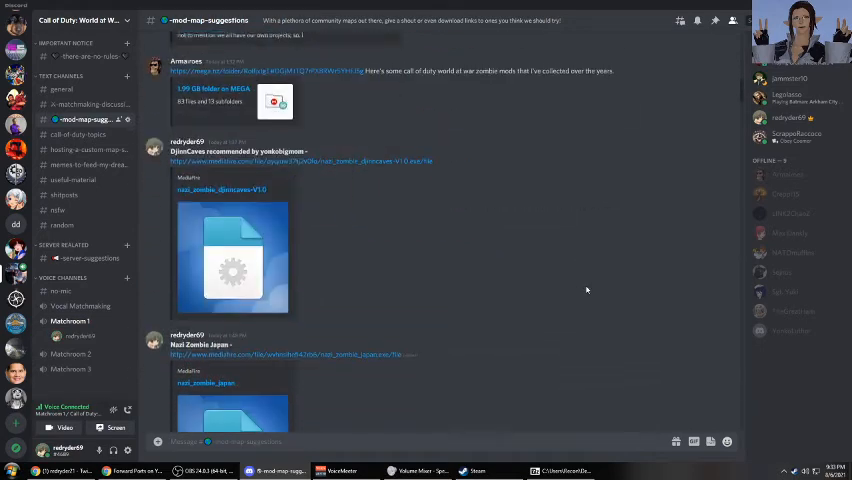
scroll(586, 290, "down", 2)
scroll(586, 290, "down", 2)
scroll(586, 290, "down", 3)
scroll(586, 290, "down", 3)
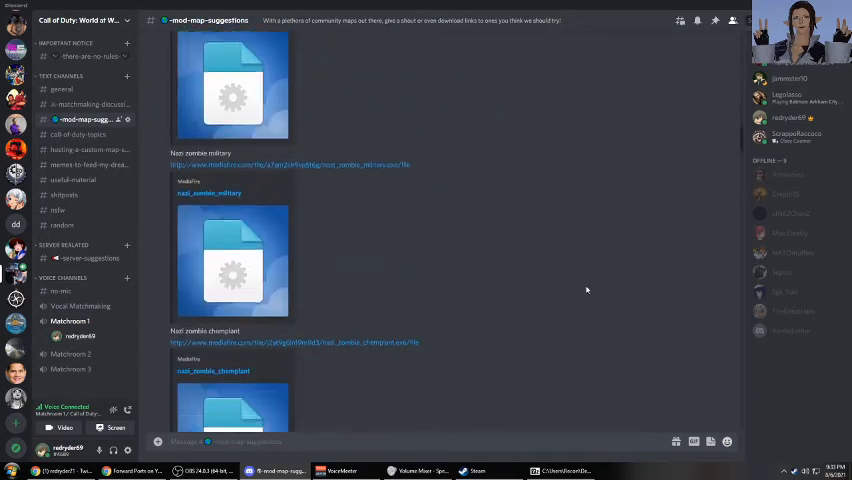
scroll(586, 290, "down", 3)
scroll(586, 289, "down", 2)
scroll(586, 288, "down", 3)
scroll(586, 288, "down", 1)
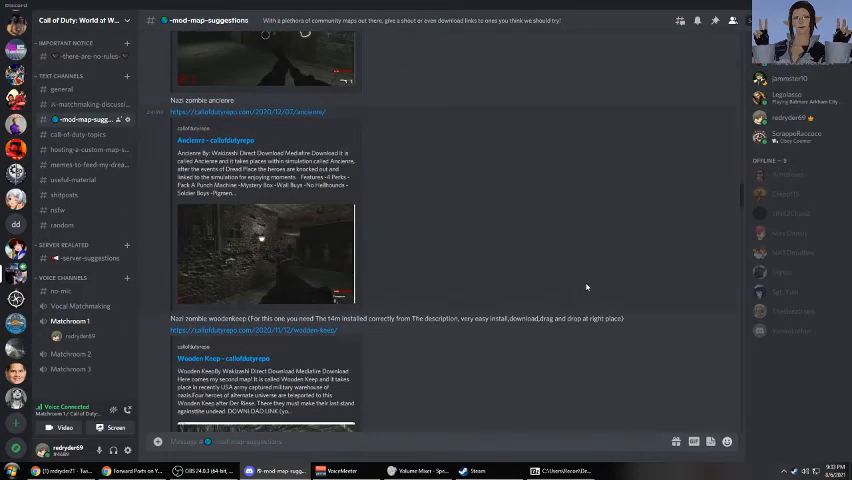
Download T4M r45 [Release].rar from the #useful-material MediaFire link into the codwaw mod tools folder
left_click(87, 181)
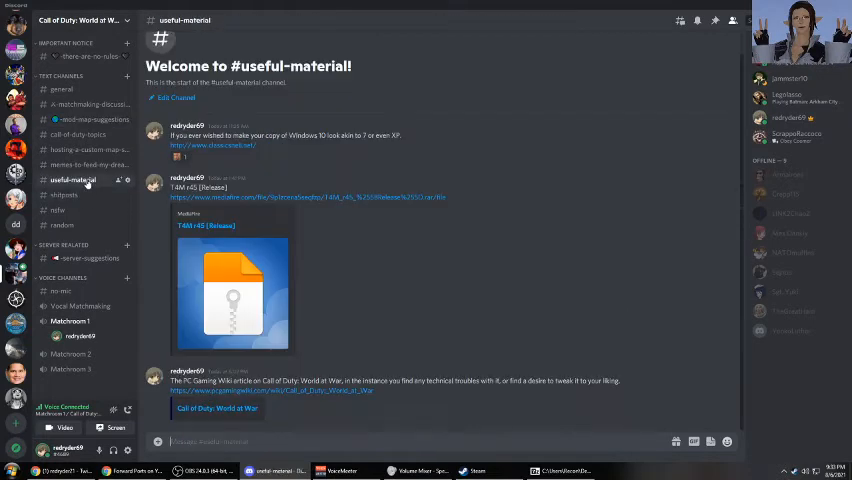
left_click(312, 204)
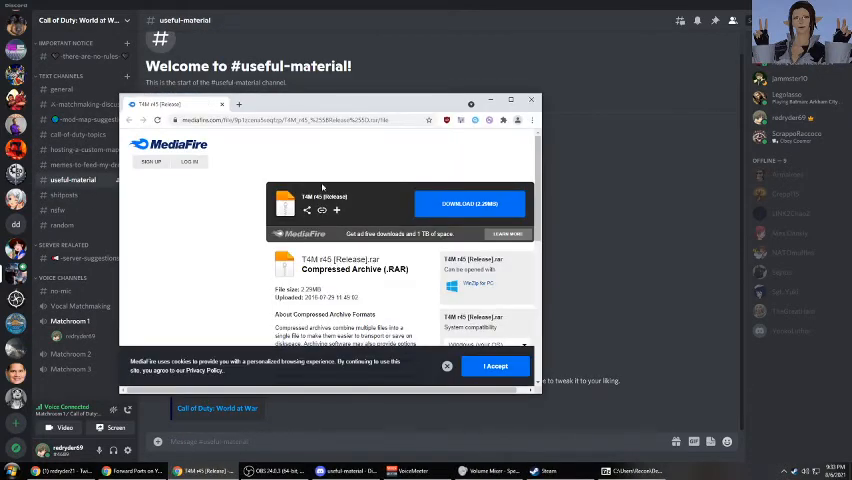
left_click(456, 202)
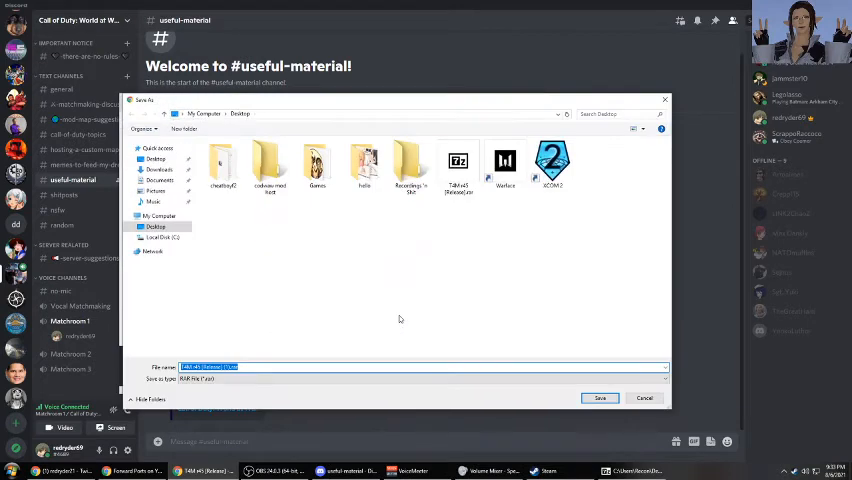
double_click(268, 170)
left_click(600, 397)
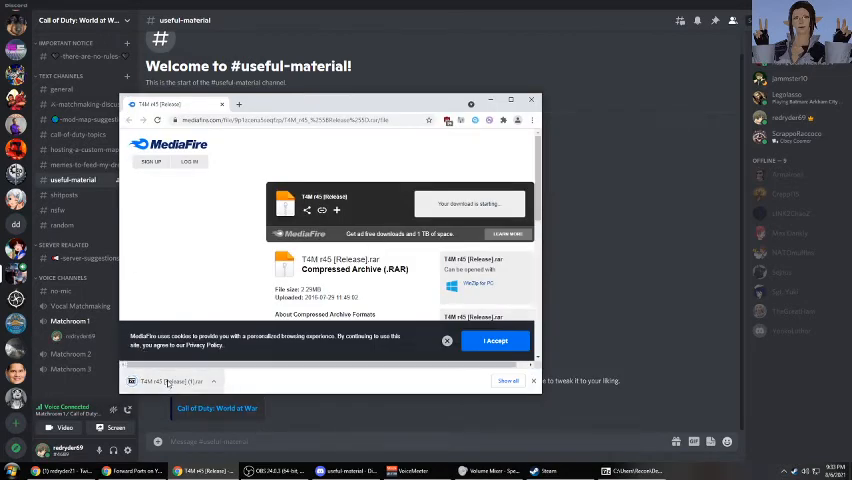
Open the downloaded T4M r45 archive in 7-Zip, close Chrome, and preview codlogo.bmp
left_click(168, 381)
left_click(154, 270)
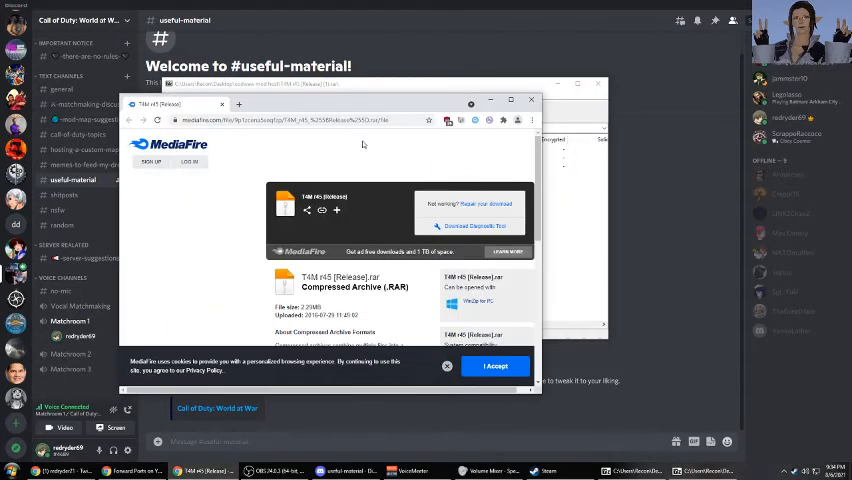
left_click(532, 101)
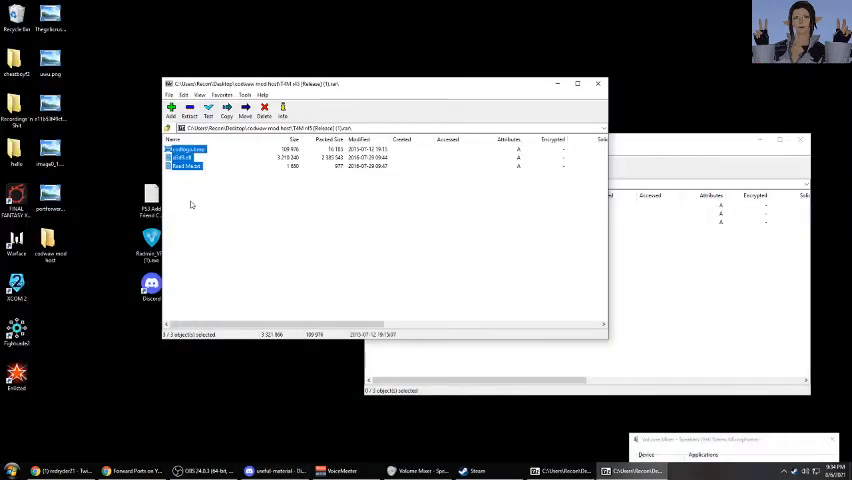
double_click(189, 150)
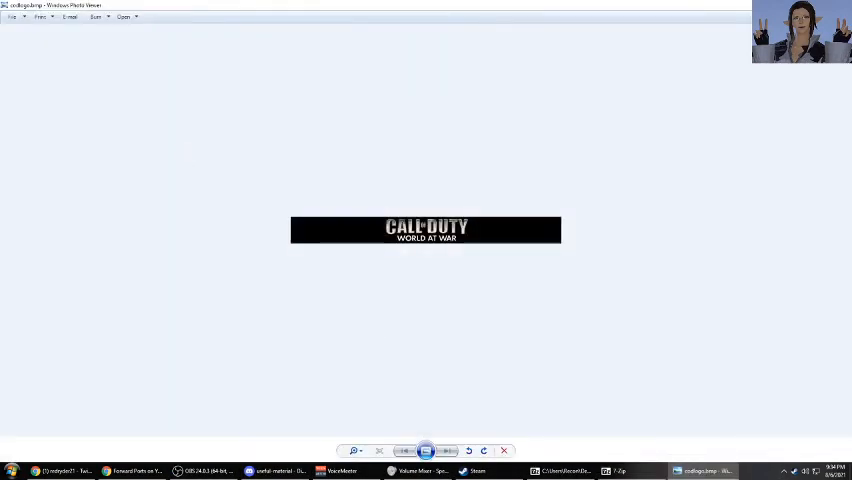
key("alt+F4")
Read through Read Me.txt in Notepad: changelog, developers, bugs and installation steps
double_click(179, 166)
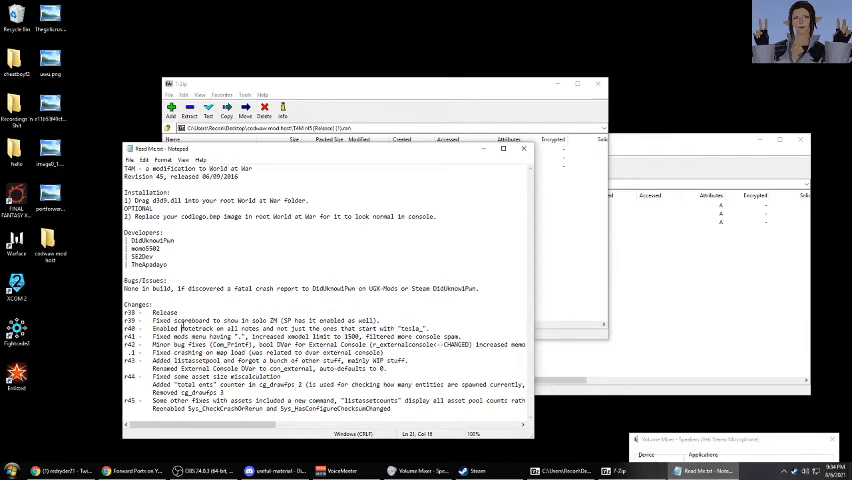
mouse_move(156, 352)
left_mouse_down()
mouse_move(390, 410)
mouse_move(124, 304)
left_mouse_up()
left_click(390, 410)
left_click(185, 279)
left_click_drag(483, 286, 158, 228)
left_click(158, 224)
mouse_move(175, 263)
left_mouse_down()
mouse_move(124, 208)
mouse_move(310, 216)
left_mouse_up()
left_click(150, 192)
left_click(399, 193)
left_click_drag(452, 223, 125, 196)
left_click(160, 210)
Highlight the d3d9.dll name in the install step, then close the read-me
double_click(153, 201)
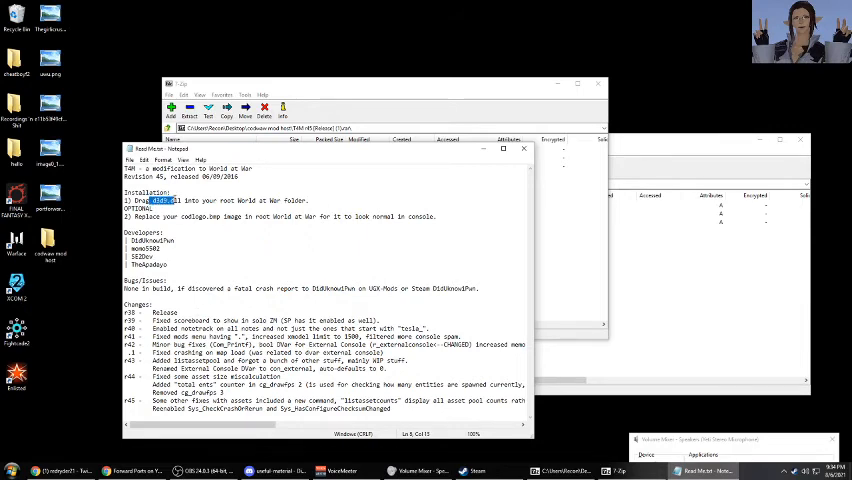
left_click_drag(172, 200, 181, 200)
left_click(523, 148)
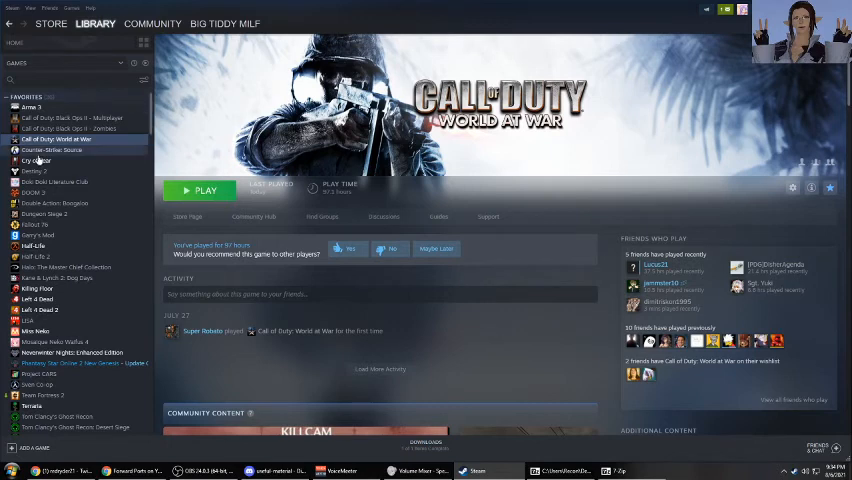
Browse World at War's local files from Steam Properties to open its install folder
right_click(58, 139)
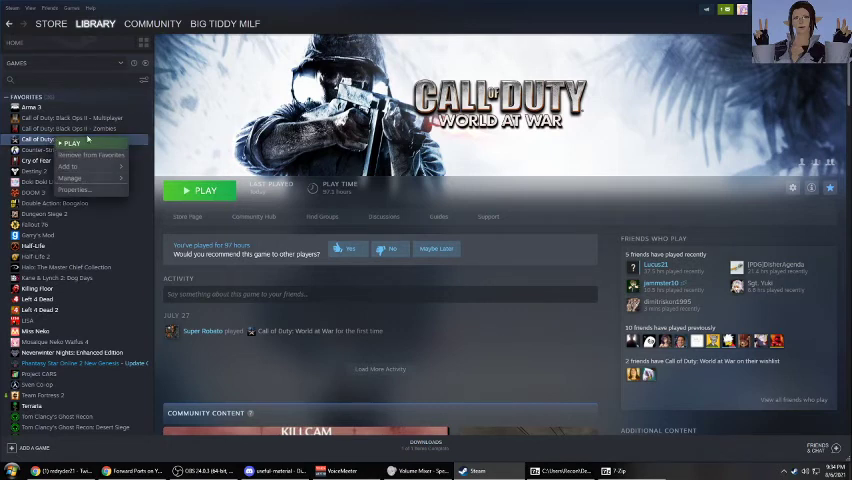
left_click(74, 190)
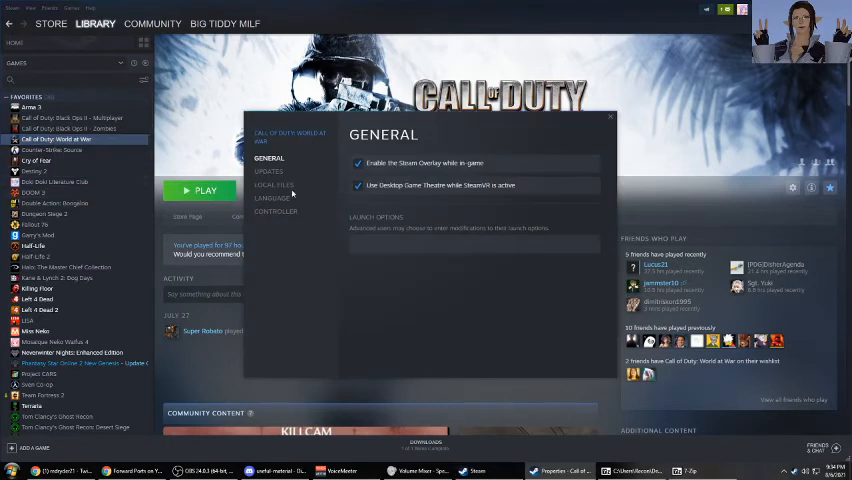
left_click(282, 186)
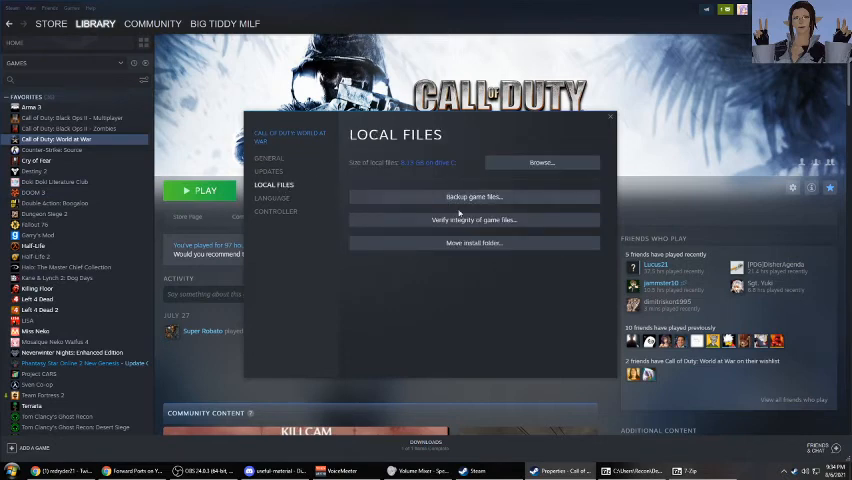
left_click(520, 163)
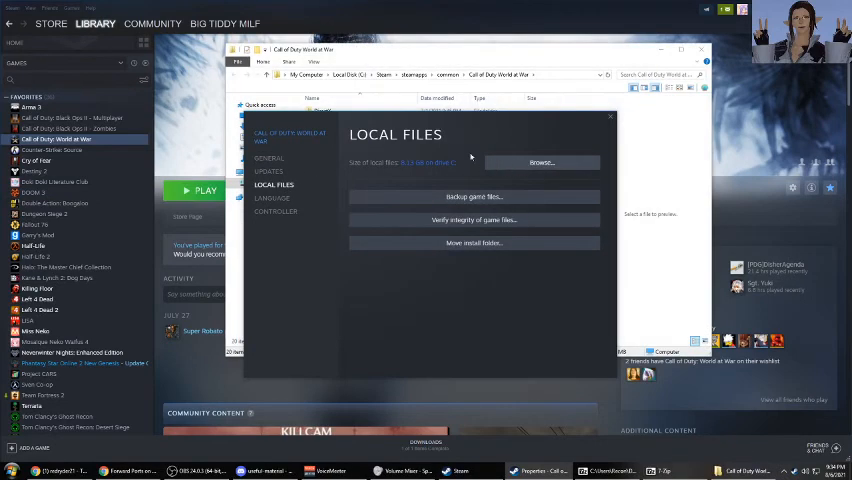
Close Properties, minimize Steam, and move the game folder window to the right
left_click(610, 117)
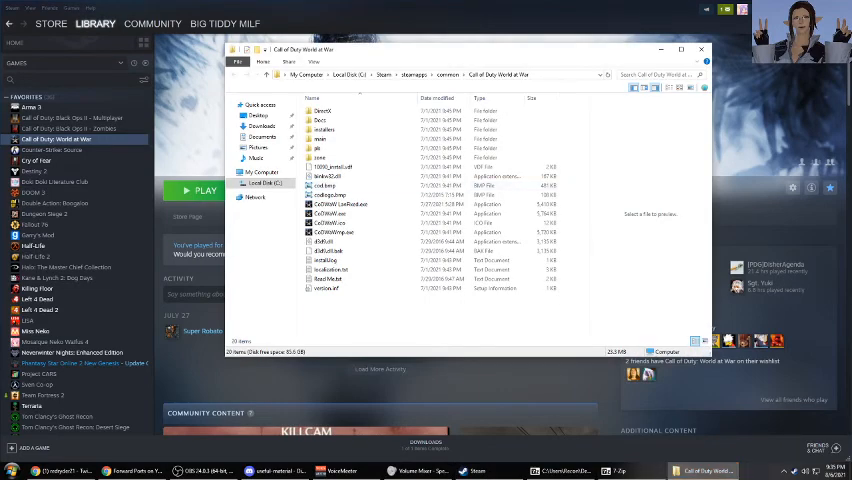
left_click(795, 9)
left_click_drag(563, 55, 673, 43)
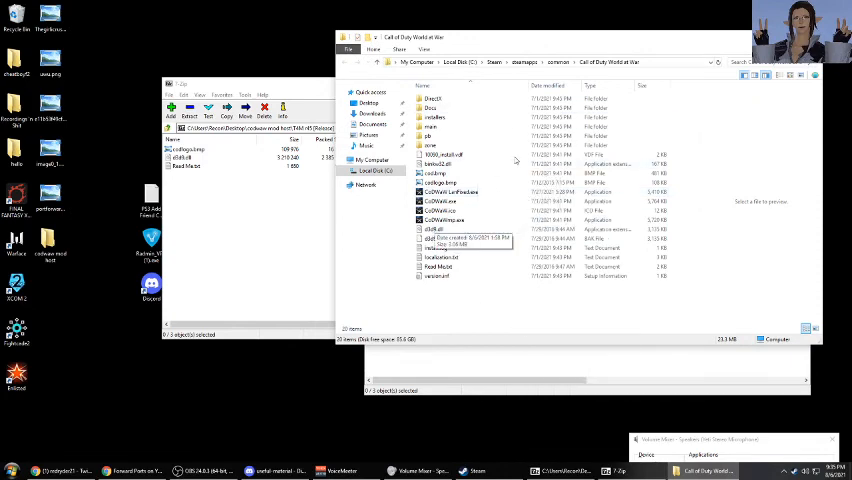
Copy codlogo.bmp, d3d9.dll and Read Me.txt into the World at War folder, replacing existing files, then close 7-Zip
left_click_drag(246, 226, 115, 250)
left_click_drag(280, 84, 167, 75)
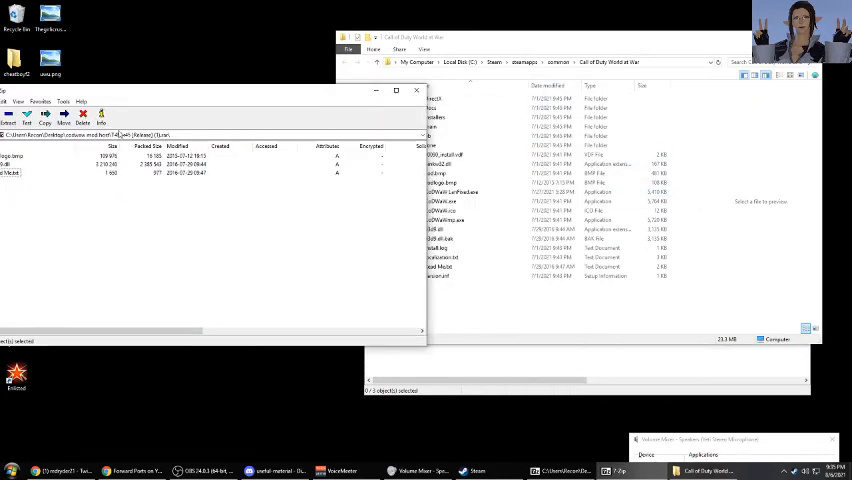
mouse_move(76, 186)
left_mouse_down()
mouse_move(72, 140)
mouse_move(557, 292)
left_mouse_up()
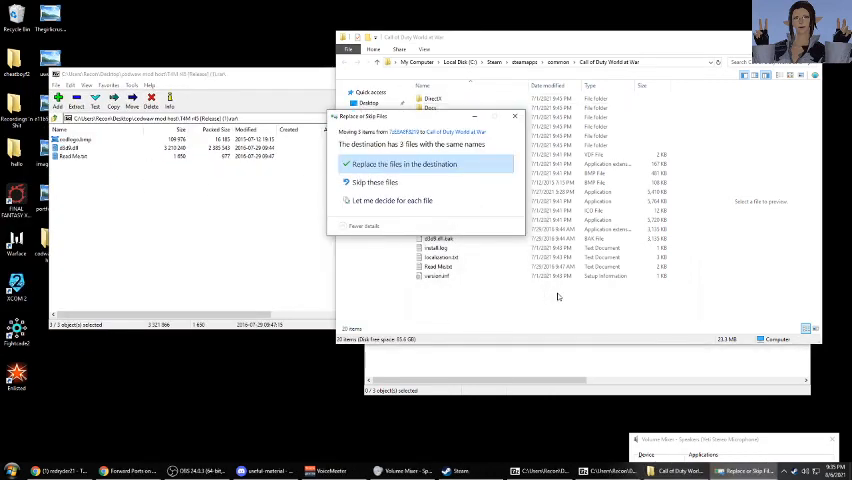
left_click(380, 166)
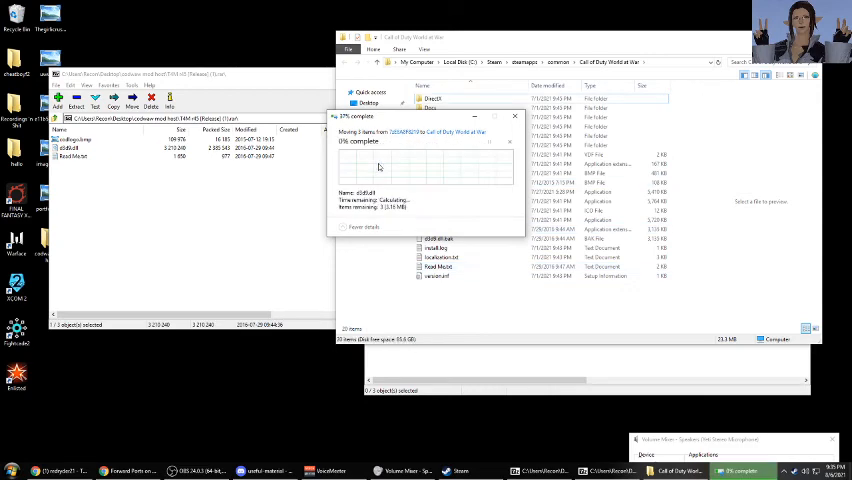
left_click(247, 194)
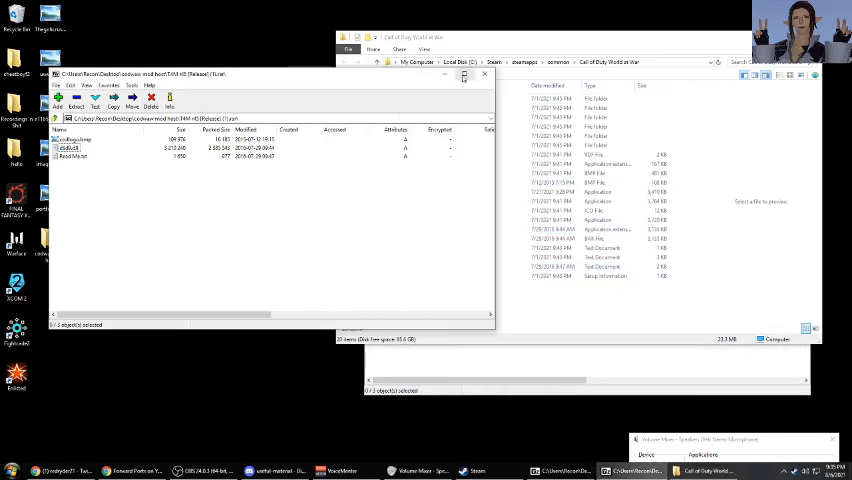
left_click(487, 70)
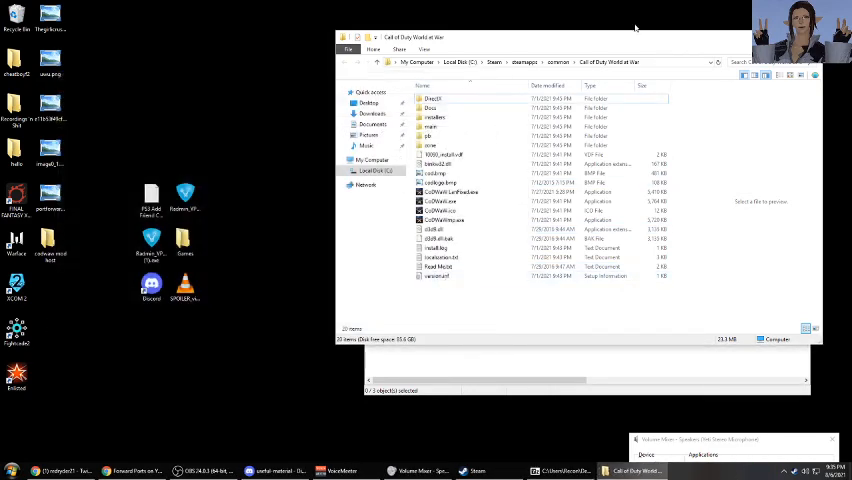
mouse_move(474, 471)
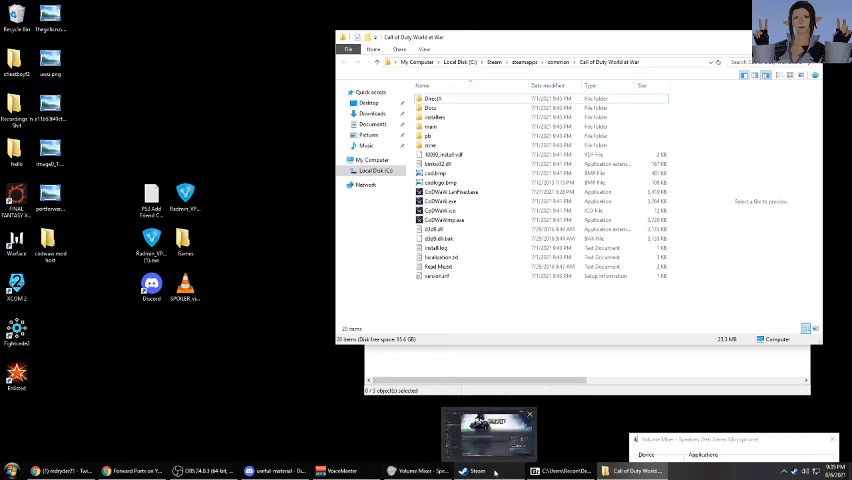
Bring Steam's World at War library page forward and close the leftover archive window
left_click(494, 473)
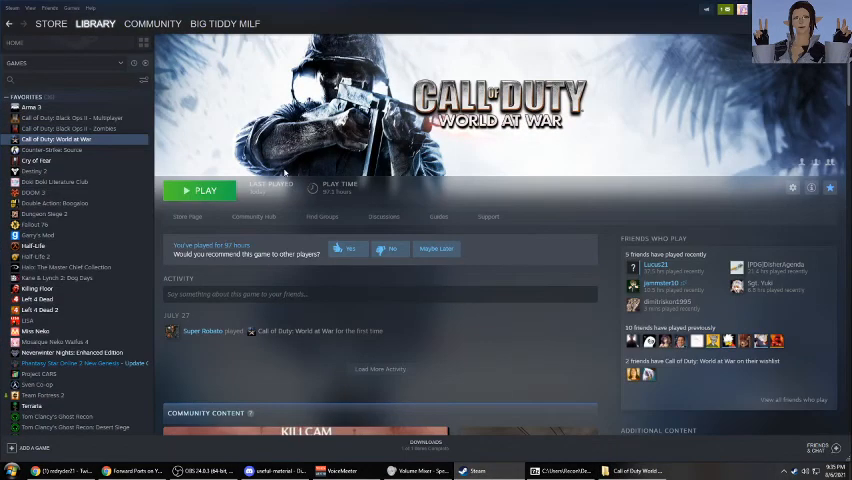
key("alt+Tab")
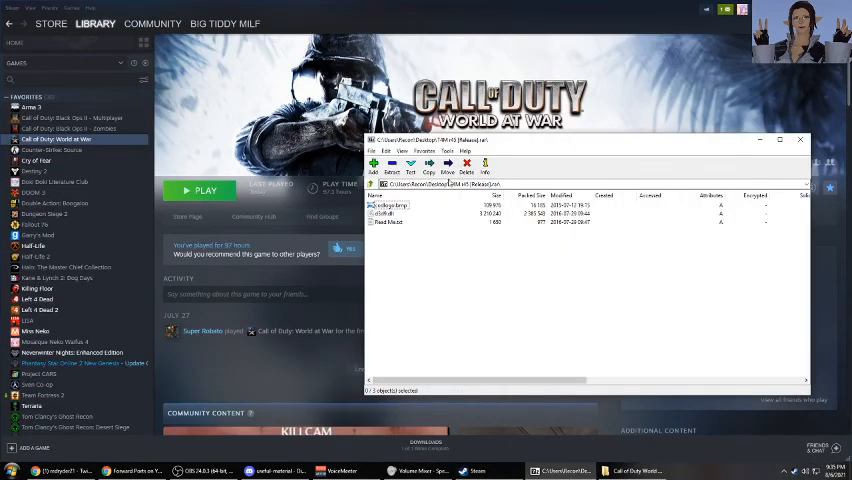
right_click(582, 140)
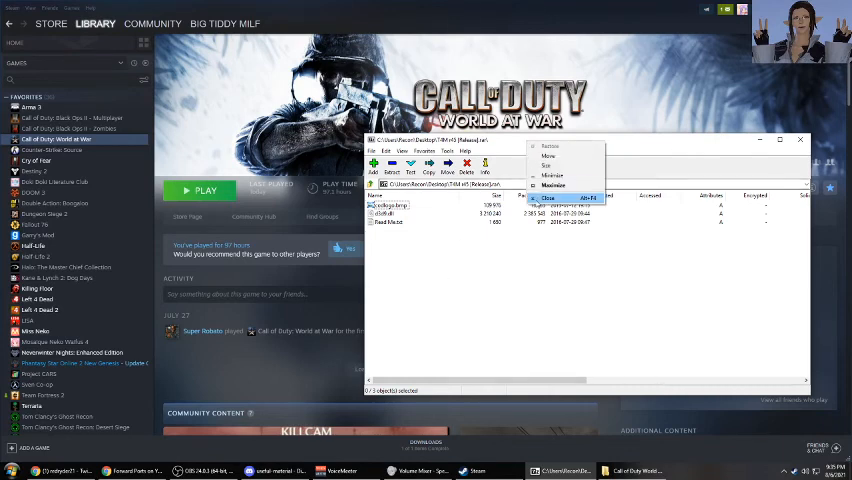
left_click(600, 197)
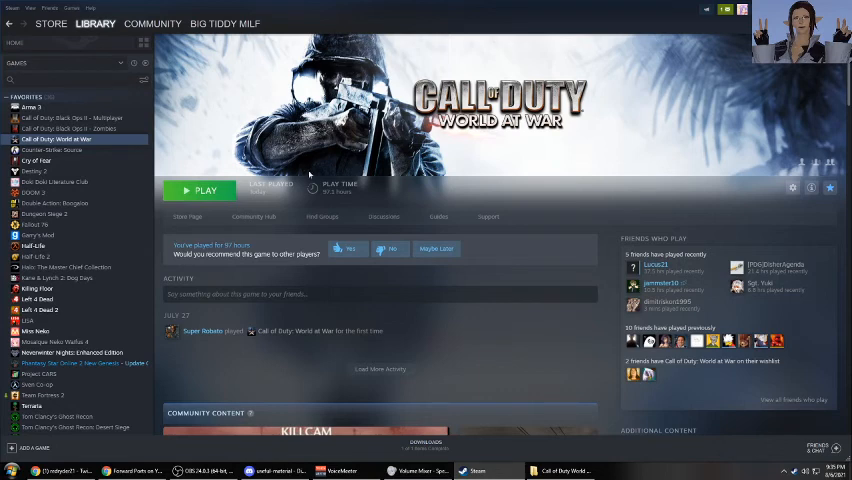
Launch World at War and toggle the in-game console with the tilde key to confirm T4M works
left_click(207, 192)
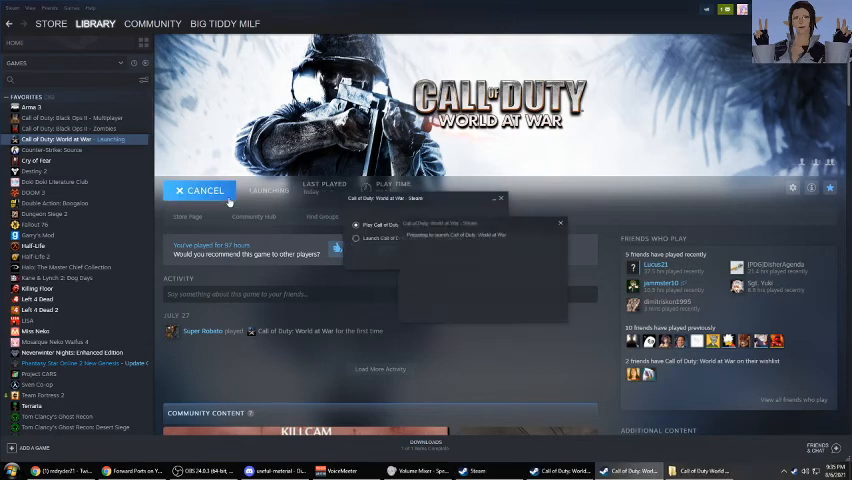
left_click(426, 261)
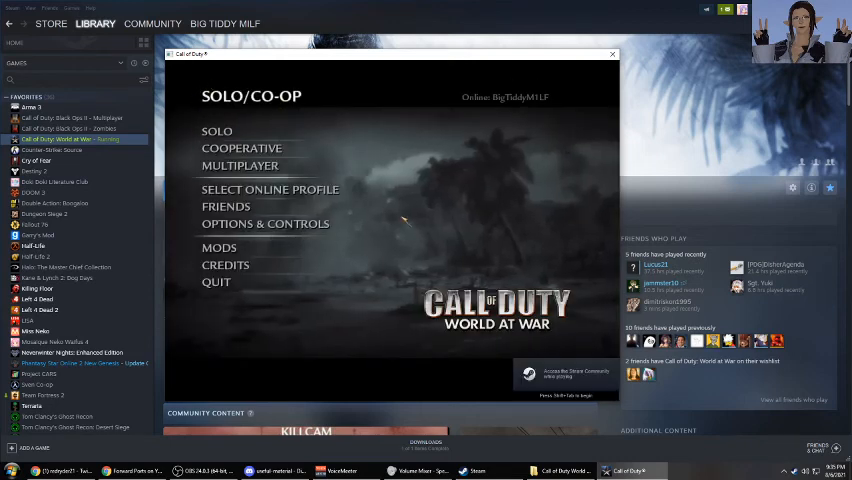
key("grave")
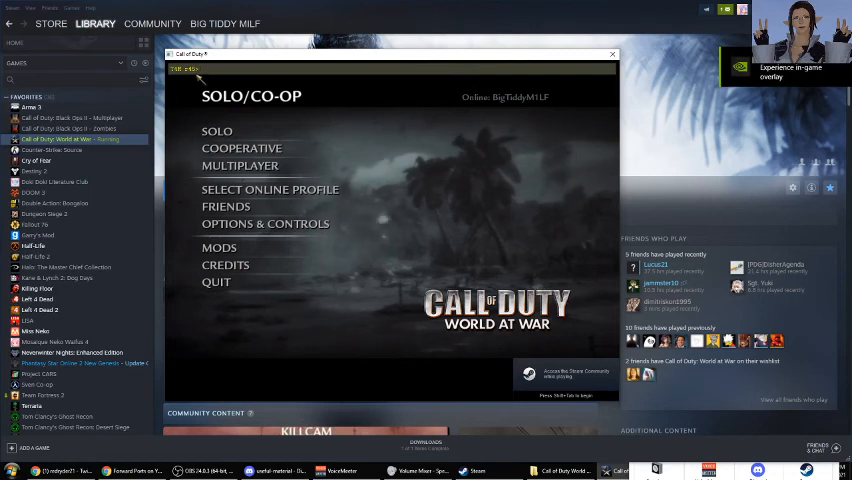
key("grave")
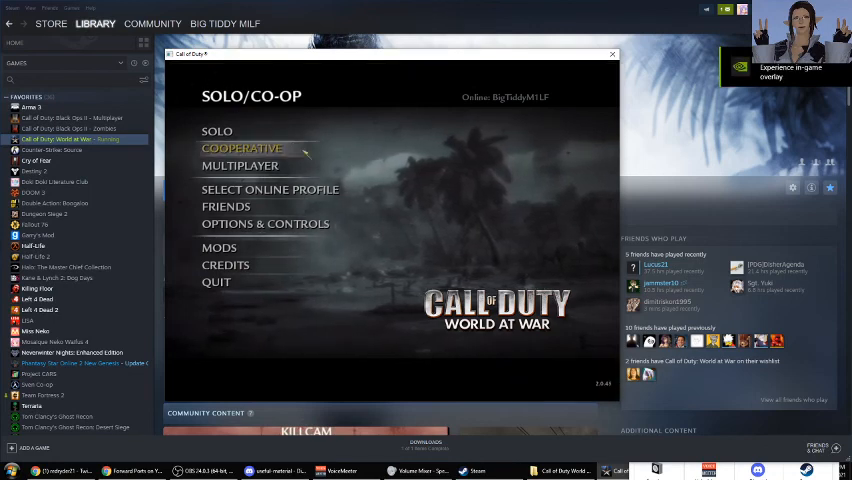
Check in Options & Controls > Game Options that Enable Console is Yes, then return to the main menu
left_click(285, 222)
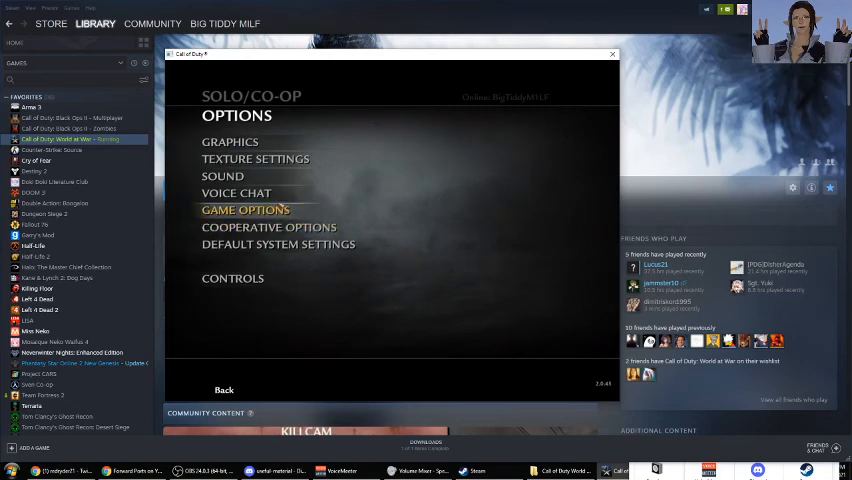
left_click(423, 210)
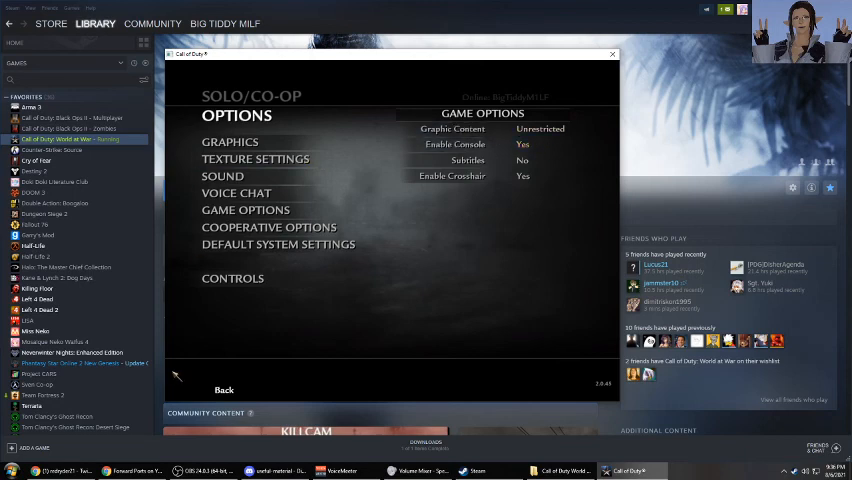
left_click(226, 391)
left_click(224, 392)
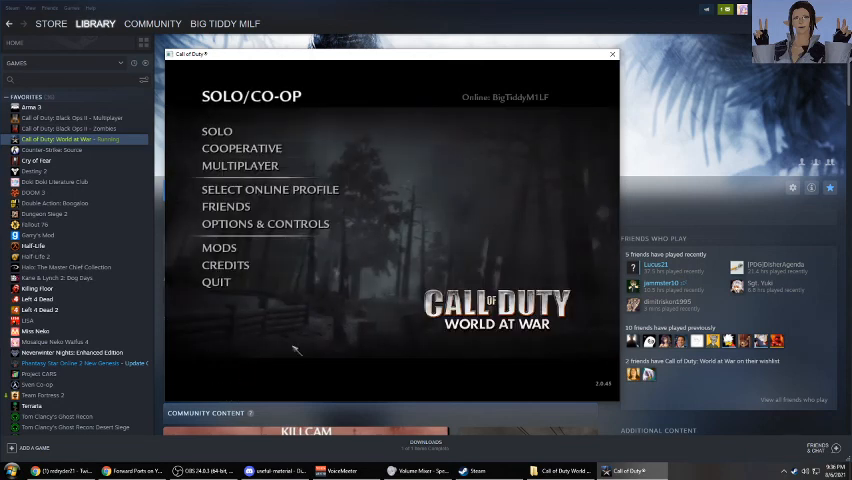
Quit the game back to the Windows desktop
left_click(232, 281)
left_click(285, 247)
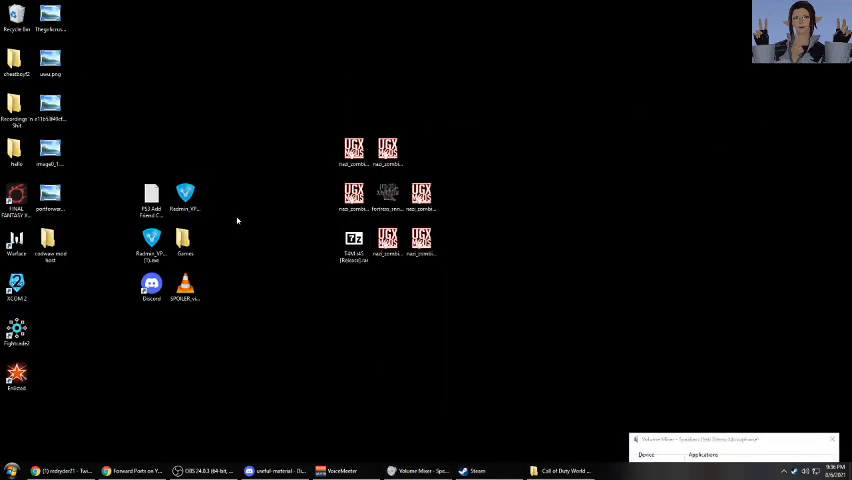
Dismiss the desktop context menu twice and move the volume mixer to the screen centre
left_click_drag(278, 99, 449, 291)
right_click(567, 209)
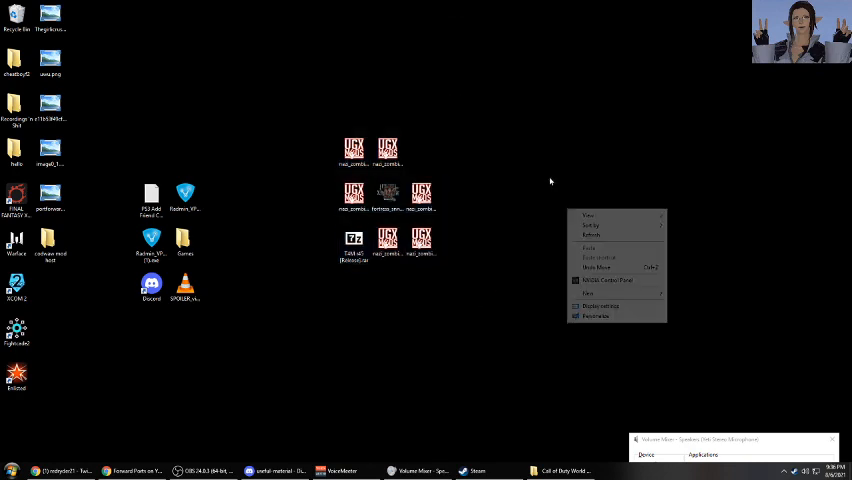
left_click(491, 115)
right_click(559, 190)
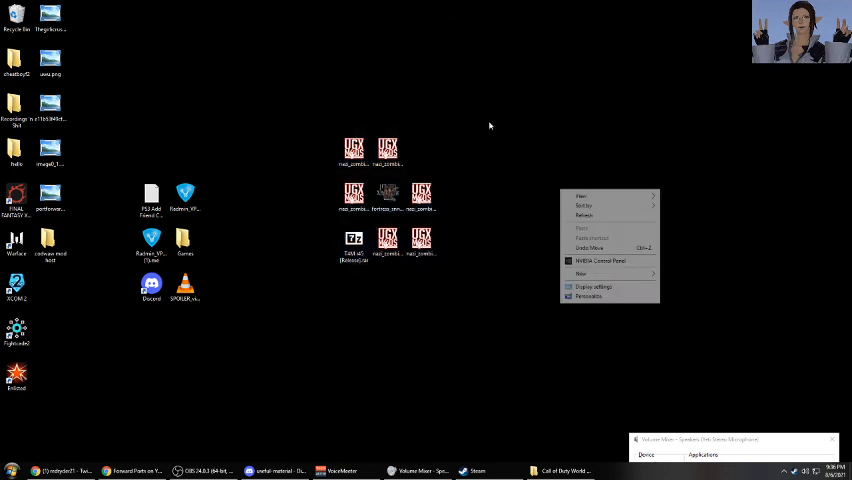
left_click(489, 124)
left_click_drag(730, 440, 593, 156)
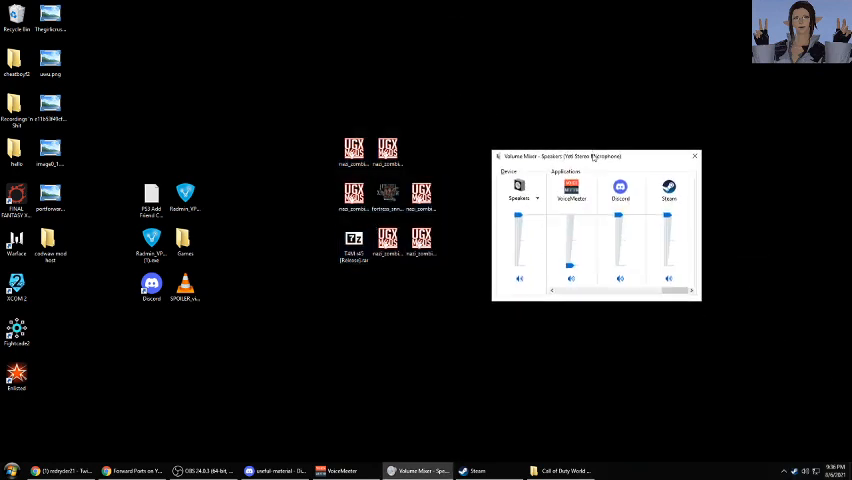
Bring VoiceMeeter forward, then switch to Discord showing the T4M r45 release post
left_click(320, 470)
mouse_move(275, 470)
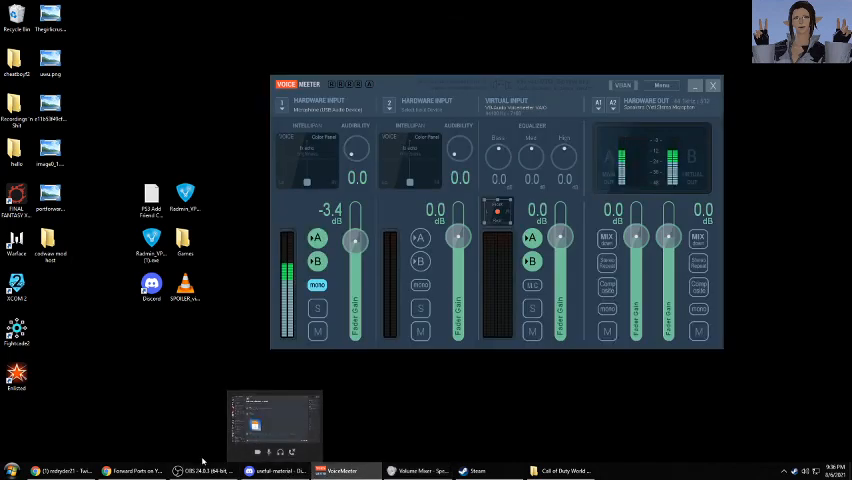
left_click(255, 420)
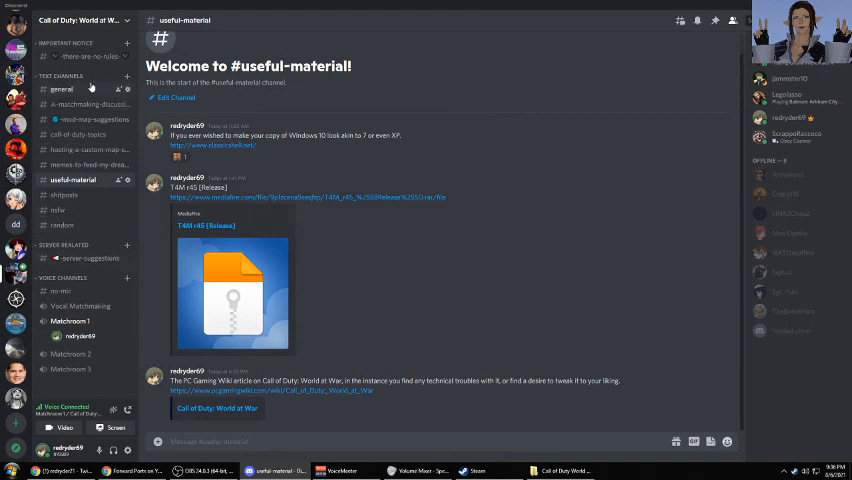
right_click(512, 252)
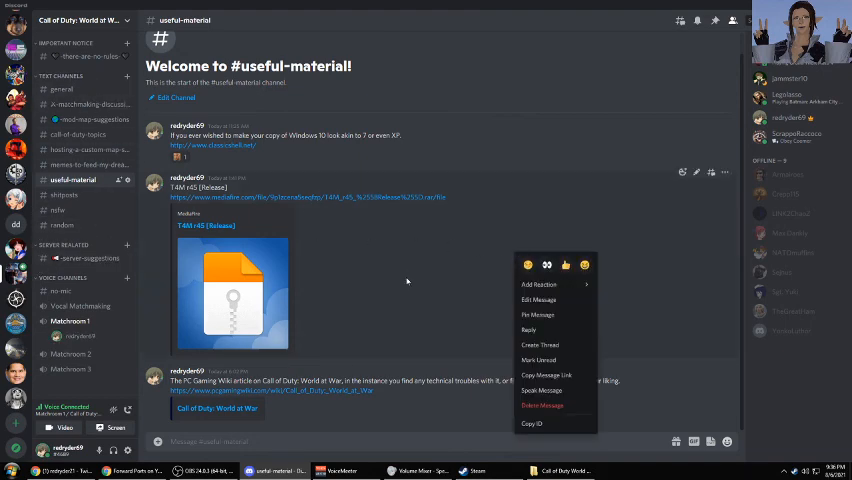
left_click(407, 283)
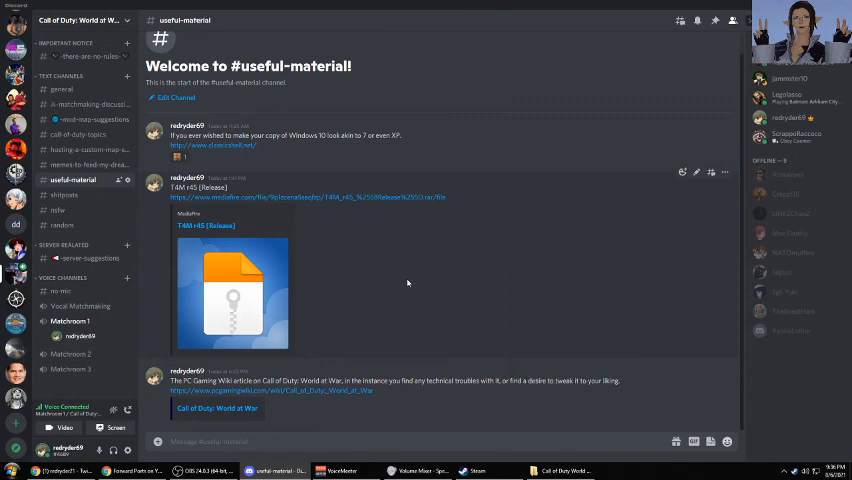